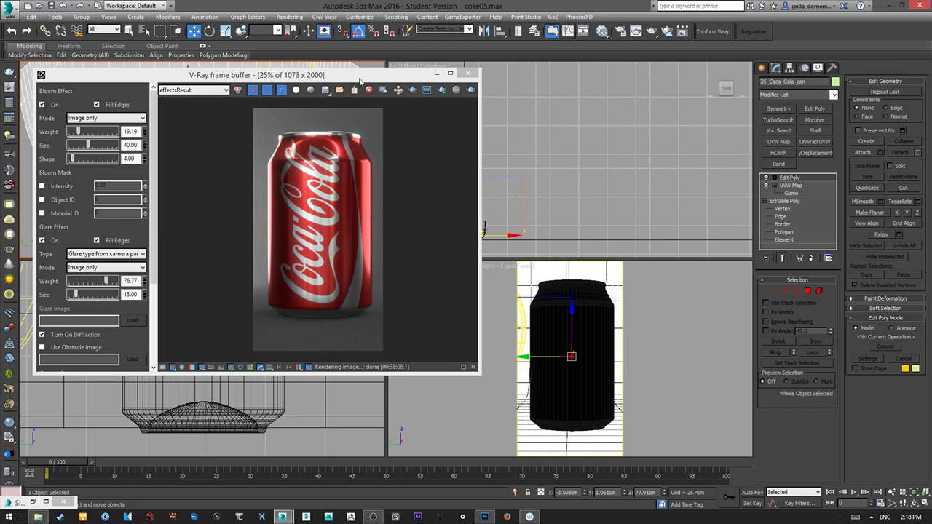
Step: Arrange the render and the Paint reference photo windows, and brush a red arrow pointing at the front can's metal rim
drag(361, 80, 357, 76)
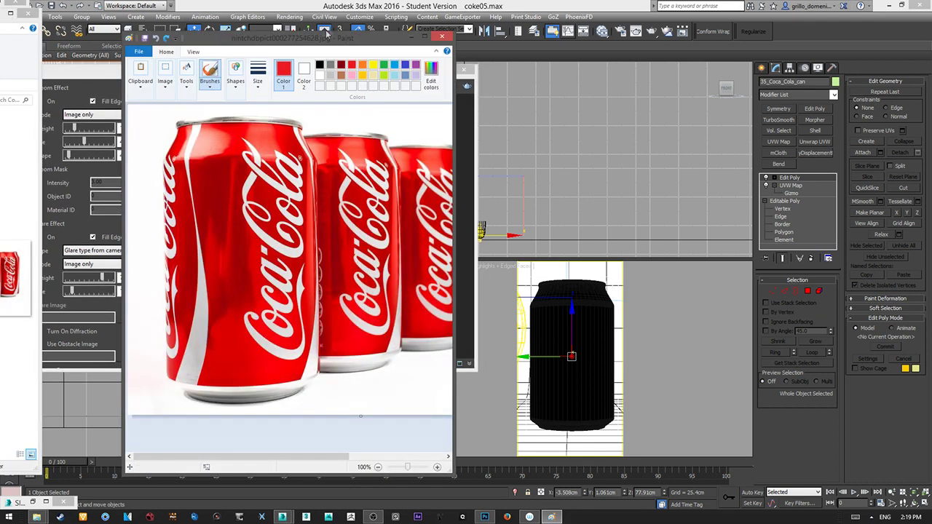
drag(324, 37, 360, 37)
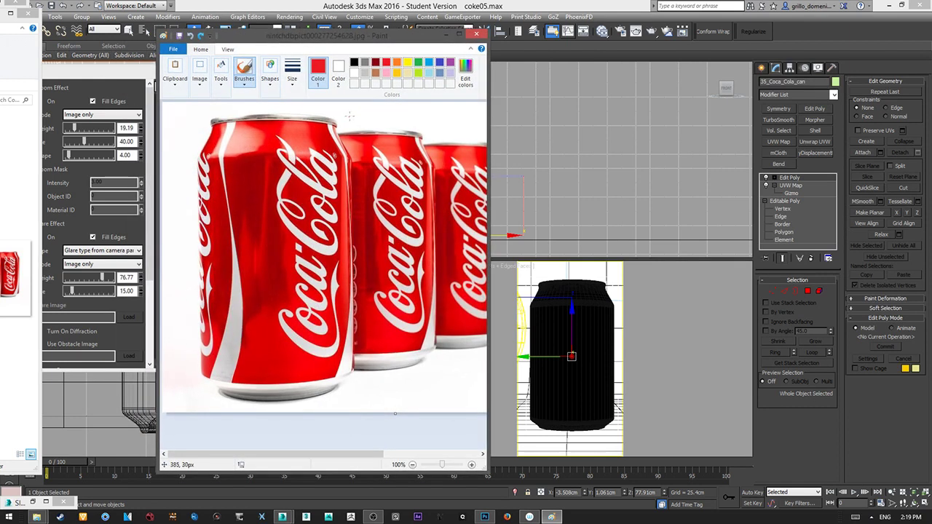
drag(354, 111, 334, 117)
Step: Switch the brush colour to green and draw several marks over the front can's printed red body
click(419, 63)
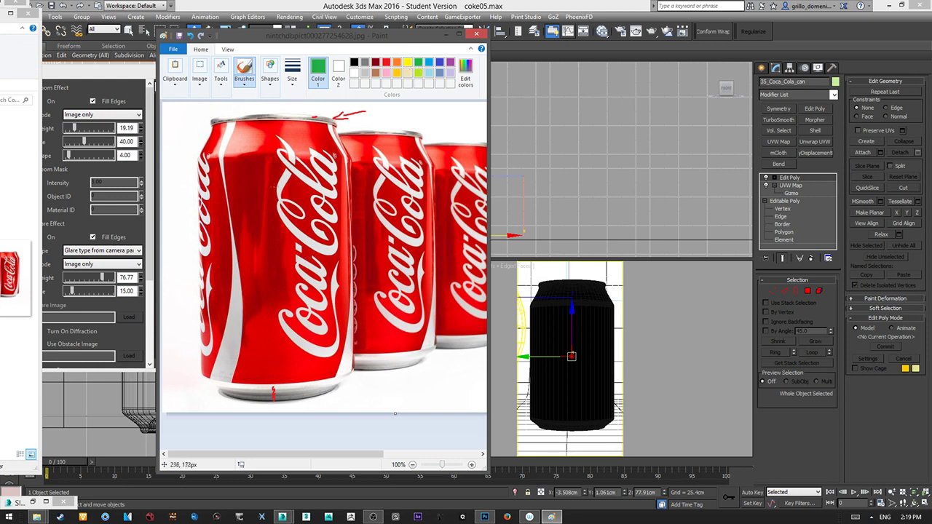
drag(261, 254, 257, 263)
drag(279, 291, 291, 301)
drag(259, 337, 271, 353)
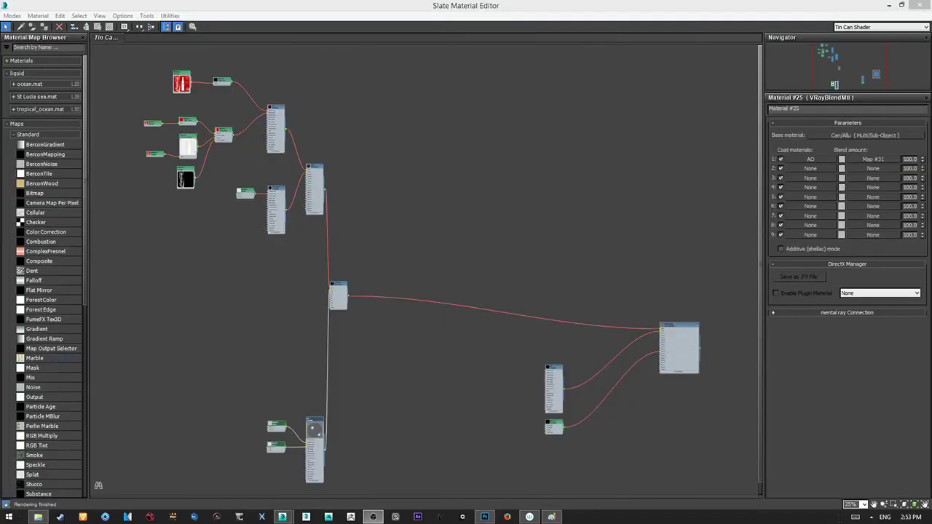
Step: Examine the Tin Can Shader node network up to the Material #25 VRayBlendMtl and its coat and blend inputs
middle_drag(327, 289, 302, 258)
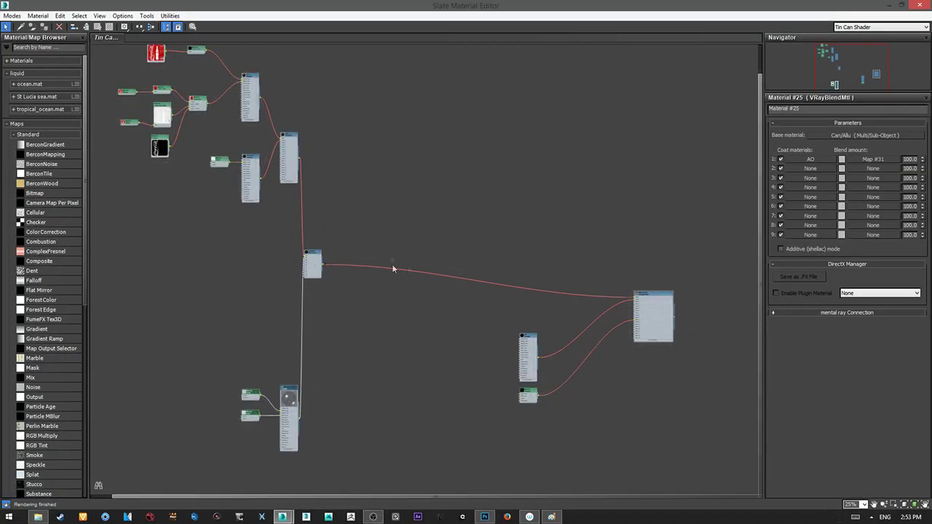
mouse_move(463, 271)
middle_down()
mouse_move(450, 237)
mouse_move(431, 223)
middle_up()
mouse_move(483, 257)
middle_down()
mouse_move(481, 243)
mouse_move(422, 237)
middle_up()
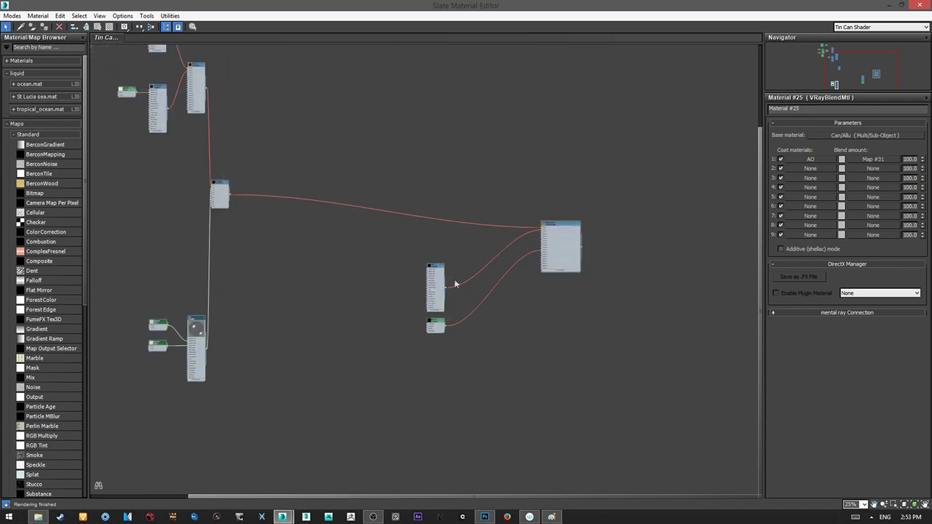
scroll(469, 262, up, 3)
middle_drag(639, 189, 347, 222)
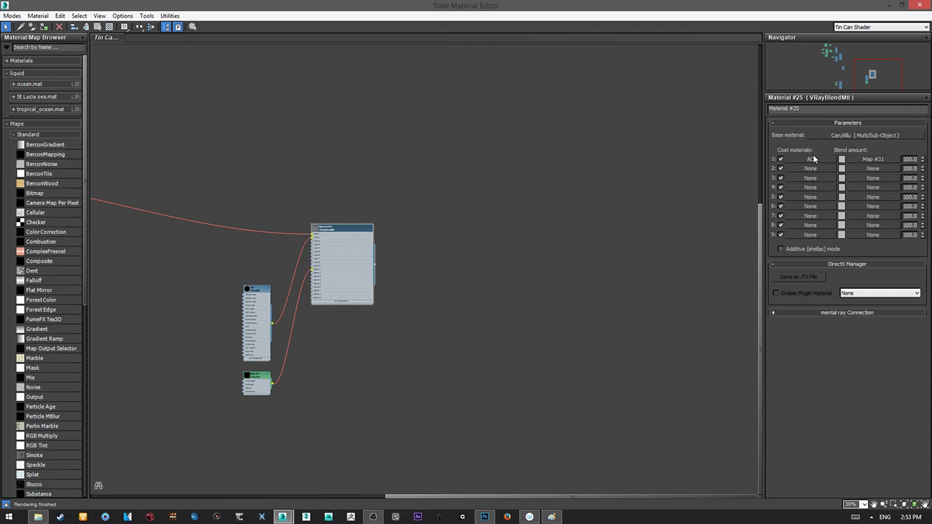
scroll(291, 291, up, 5)
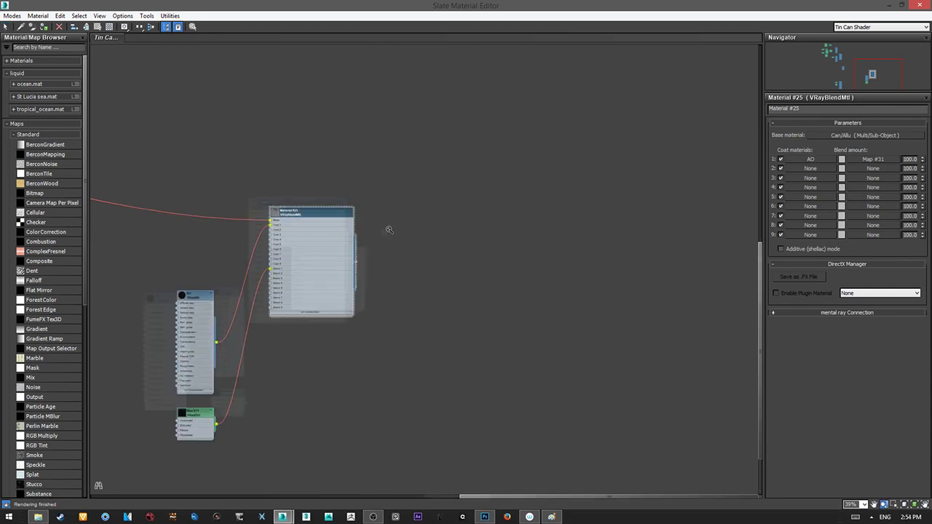
middle_drag(304, 268, 367, 244)
Step: Show the parameters of the AO VRayMtl and the Map #31 VRayDirt, and reposition both nodes beside the blend material
click(320, 247)
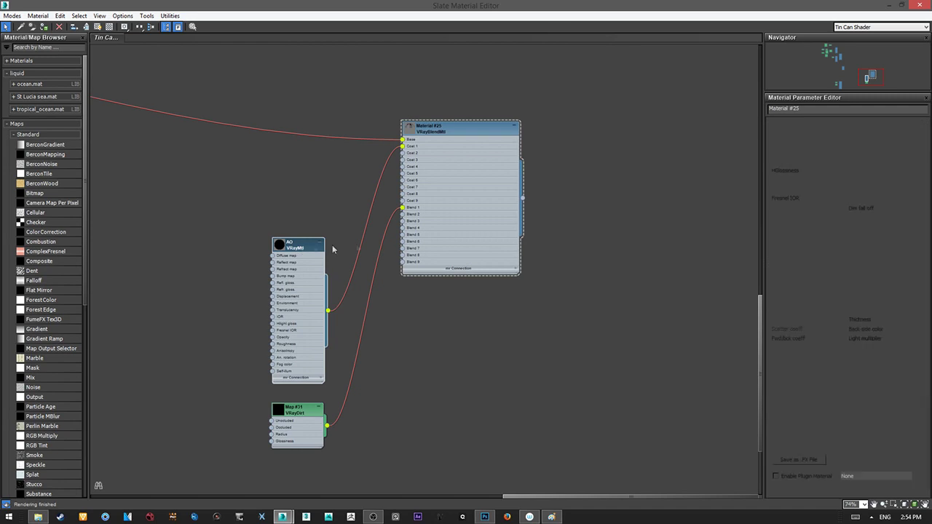
drag(314, 240, 235, 204)
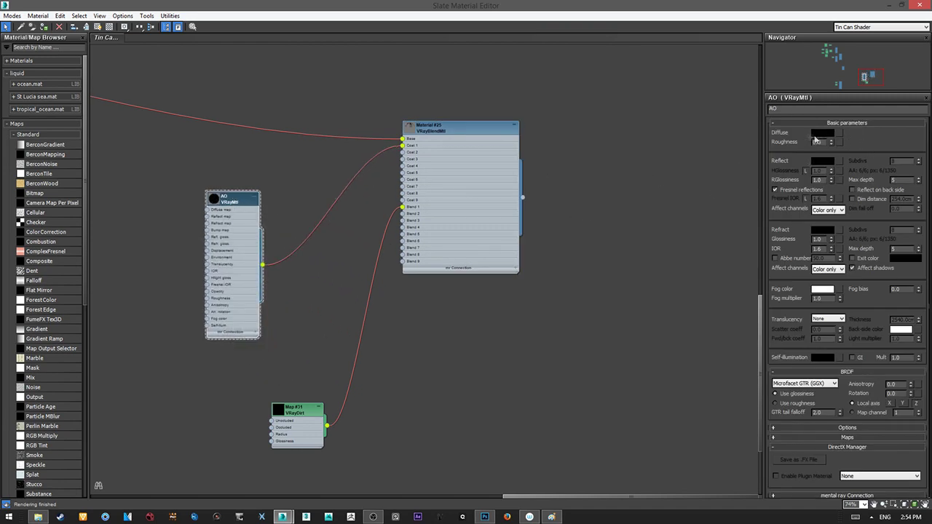
middle_drag(319, 402, 332, 378)
drag(332, 379, 278, 377)
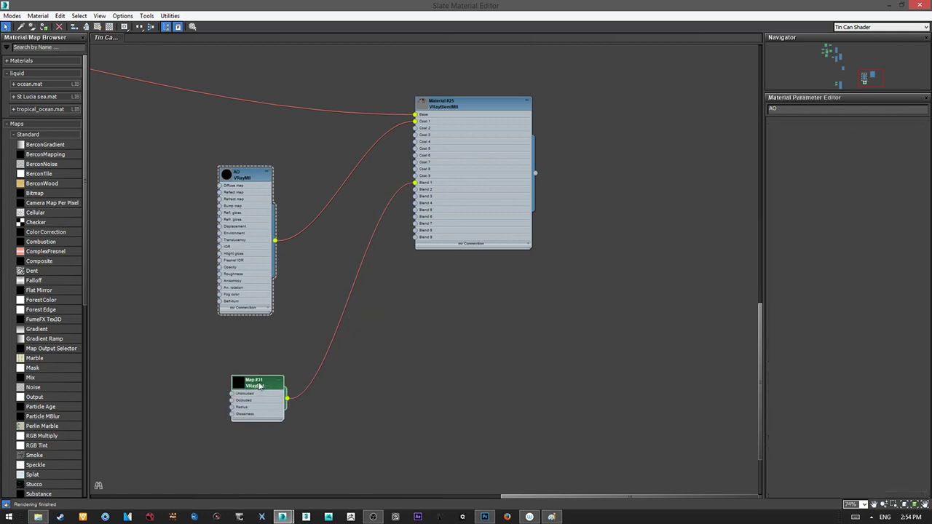
middle_drag(429, 179, 457, 190)
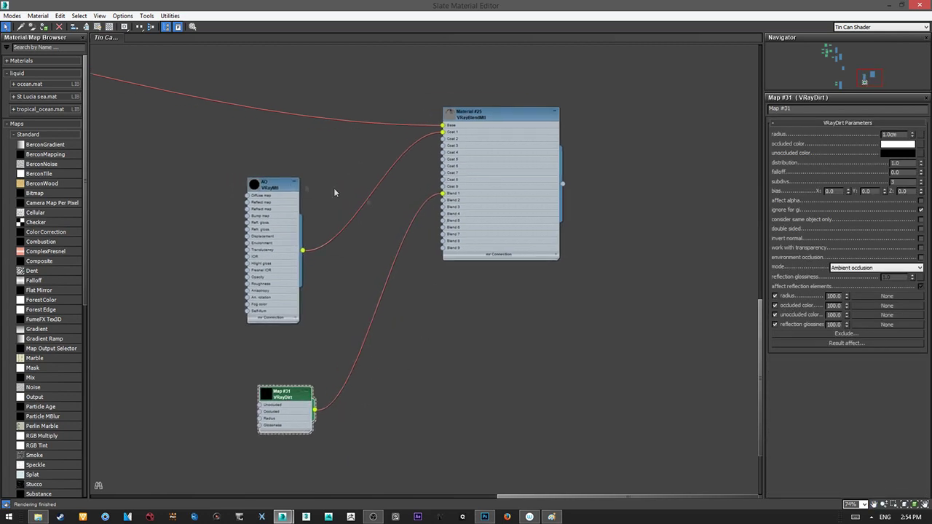
drag(287, 188, 310, 187)
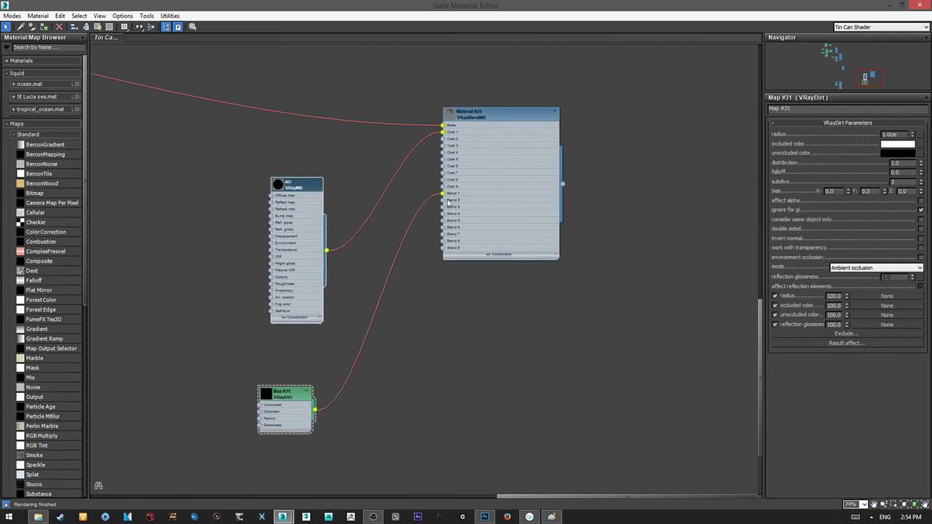
middle_drag(448, 198, 454, 251)
drag(307, 238, 301, 233)
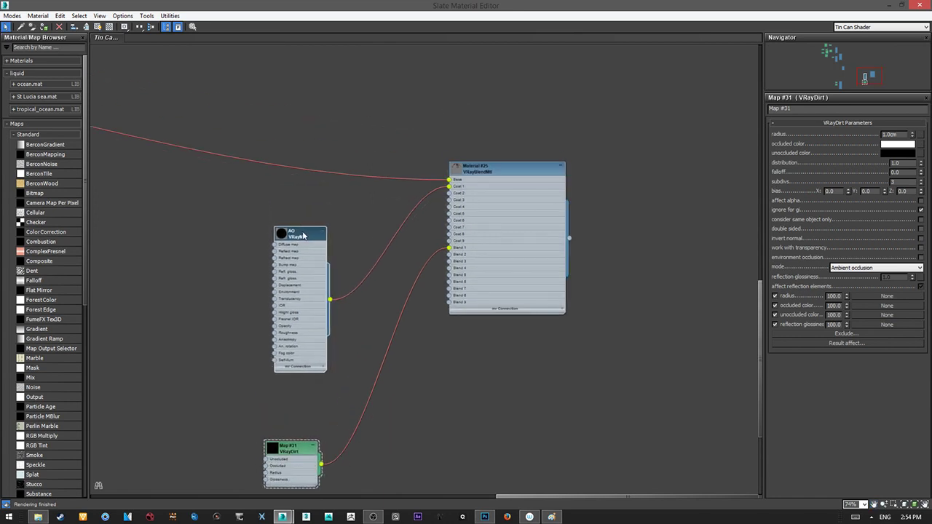
Step: Show the parameters of the Can/Allu Multi/Sub-Object material that feeds the blend's base
middle_drag(330, 212, 491, 200)
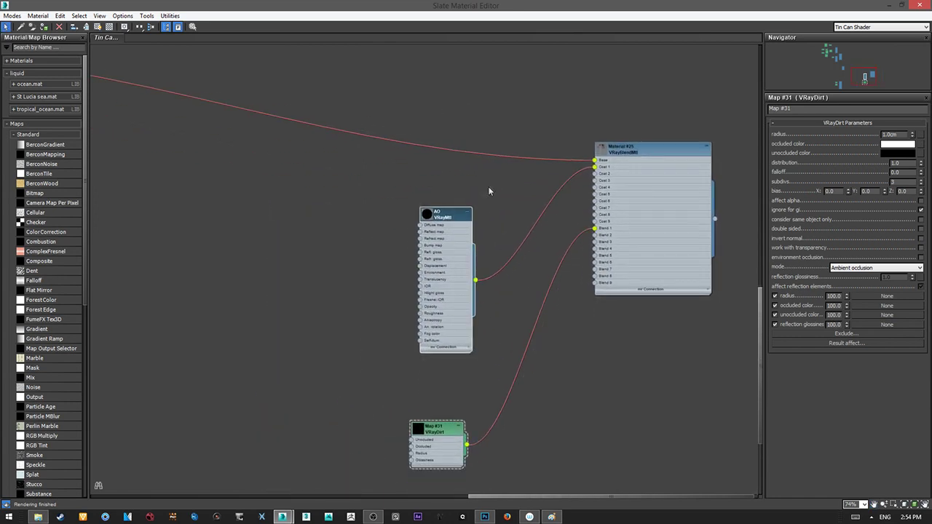
scroll(488, 188, down, 5)
middle_drag(284, 233, 386, 288)
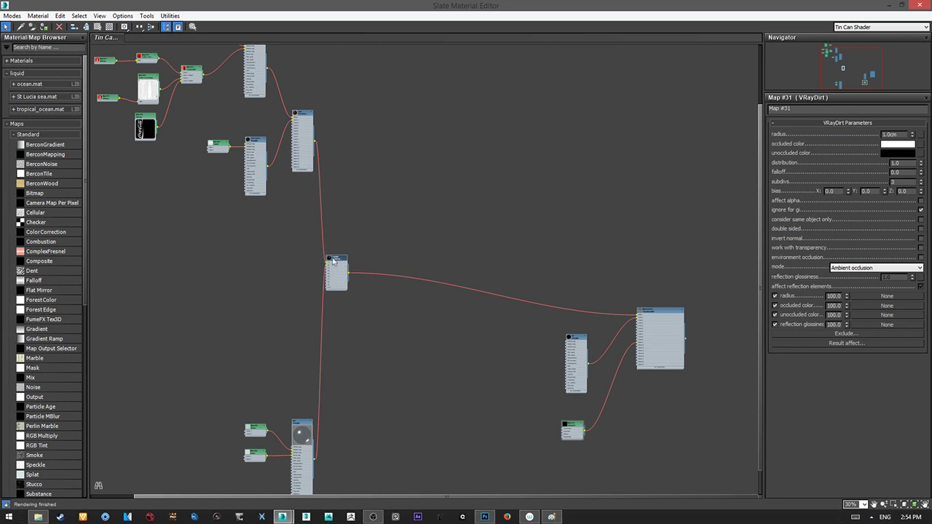
scroll(385, 256, up, 4)
drag(283, 260, 298, 259)
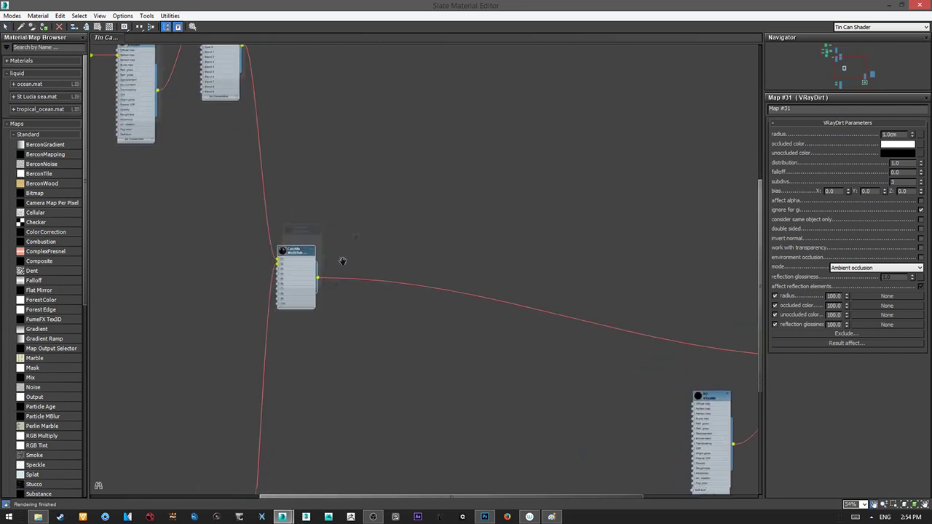
middle_drag(341, 262, 393, 197)
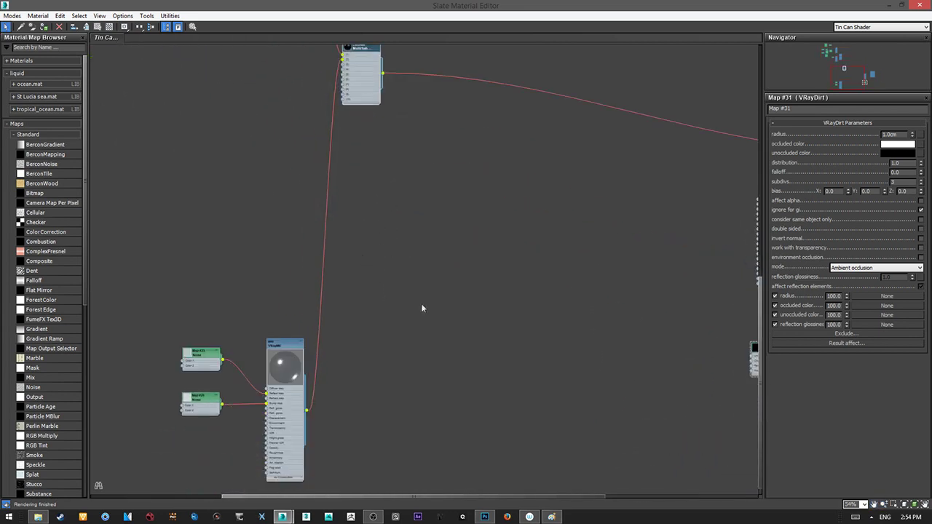
middle_drag(396, 322, 407, 290)
middle_drag(393, 232, 421, 351)
middle_drag(369, 179, 400, 384)
double_click(434, 328)
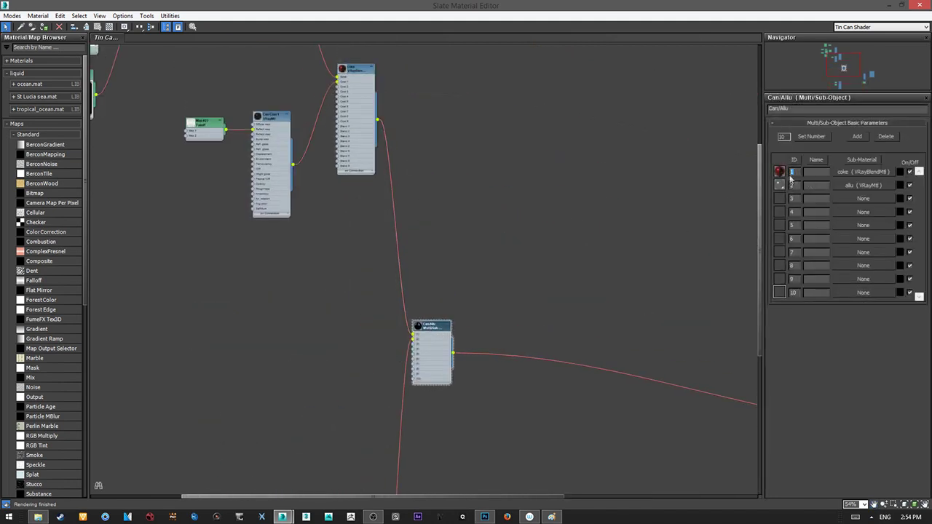
Step: Show the basic parameters of the allu VRayMtl node connected to the Multi/Sub-Object material
middle_drag(383, 331, 403, 124)
middle_drag(405, 385, 397, 239)
scroll(414, 272, up, 2)
double_click(338, 274)
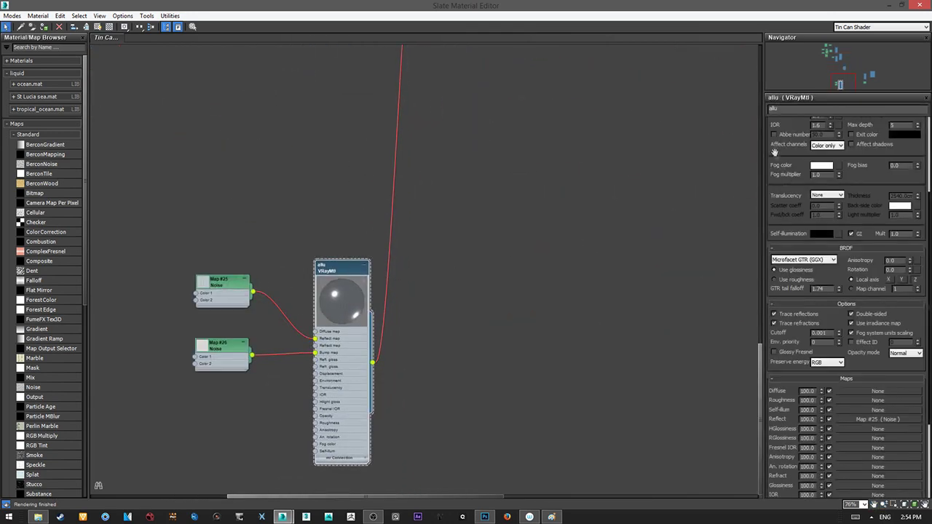
drag(796, 125, 777, 310)
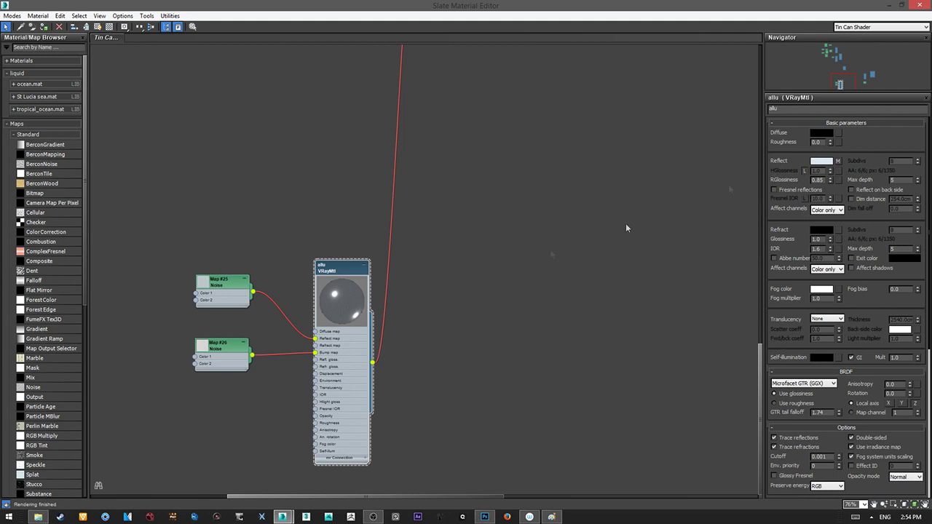
middle_drag(508, 243, 673, 205)
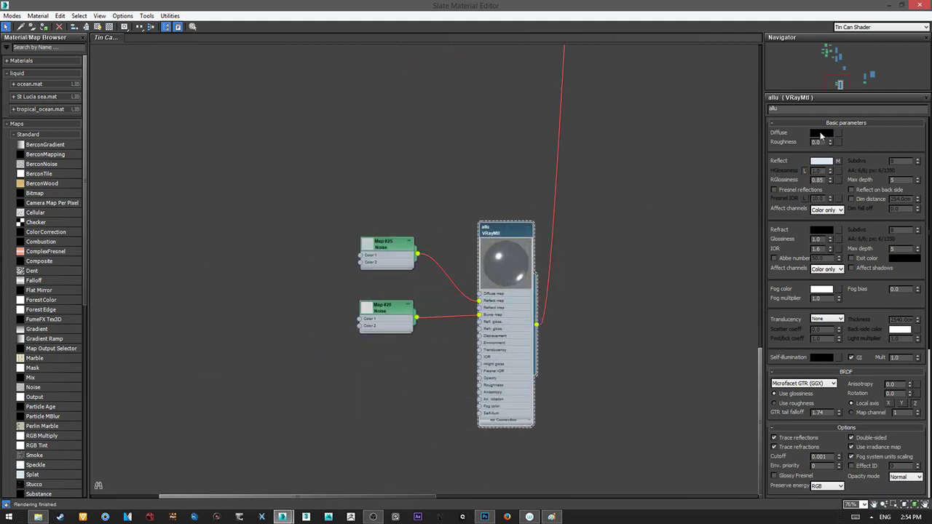
Step: Examine the allu material's reflection colour, reflection glossiness and Microfacet GTR (GGX) BRDF settings
drag(848, 148, 798, 145)
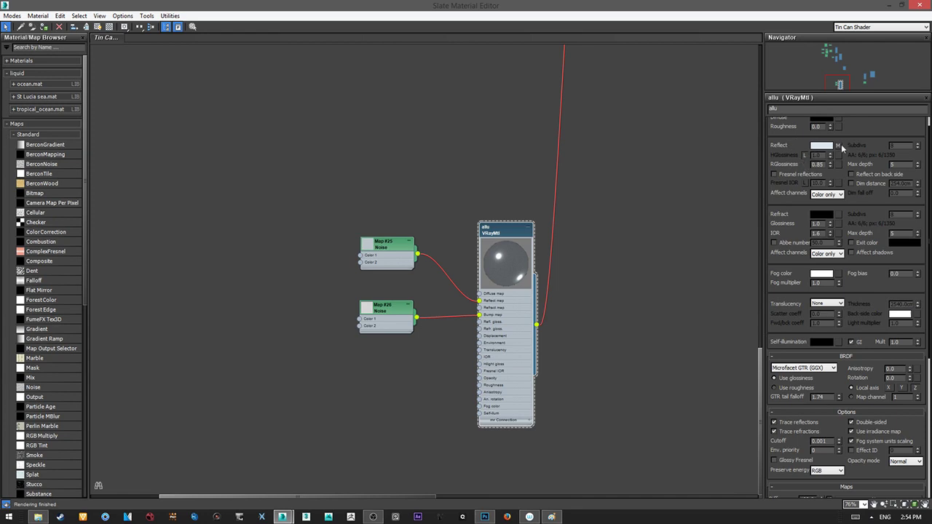
scroll(815, 166, down, 1)
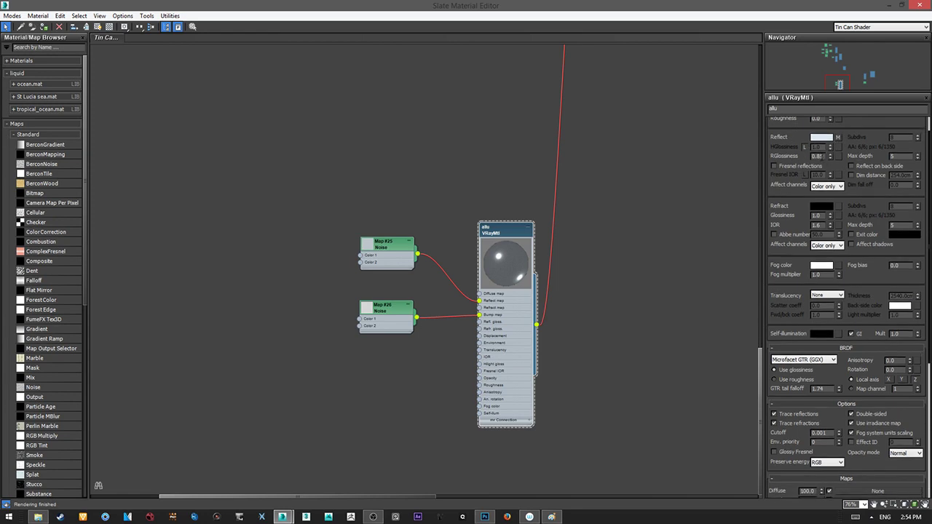
double_click(817, 156)
scroll(841, 149, down, 2)
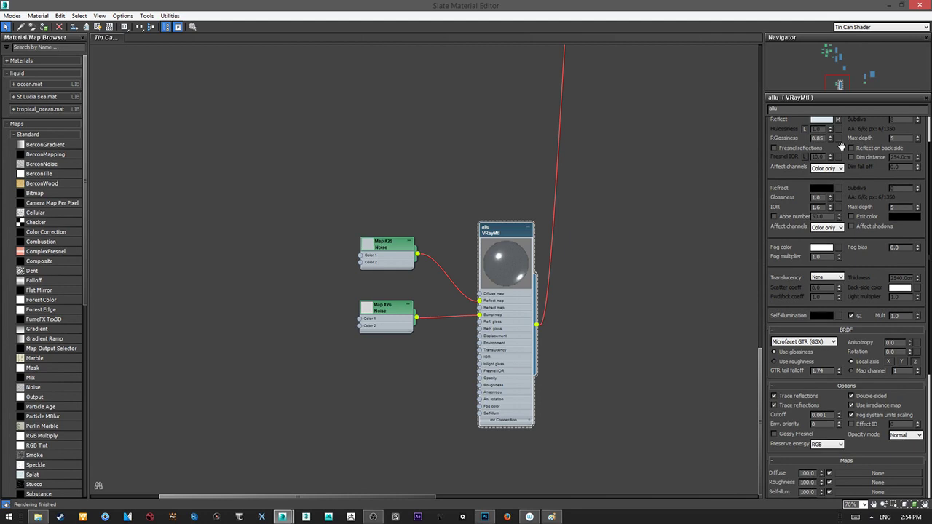
scroll(841, 149, down, 4)
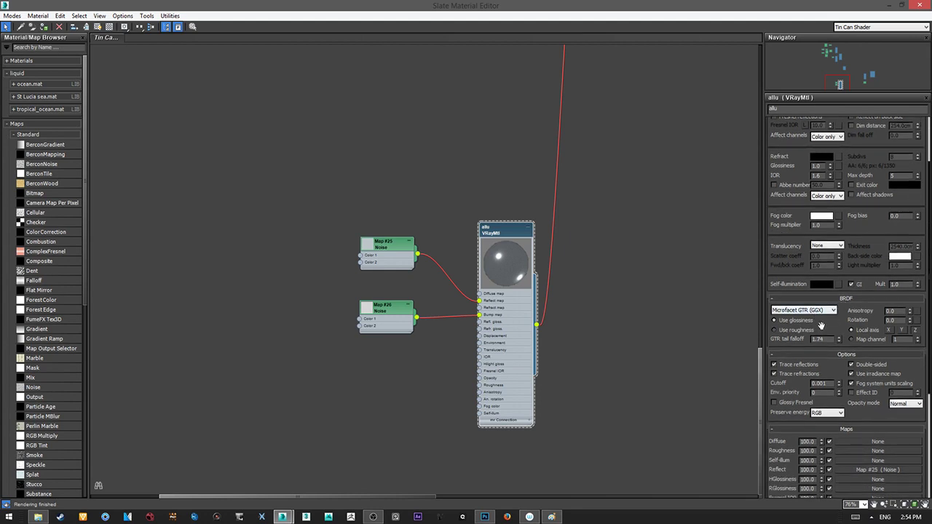
scroll(821, 325, down, 2)
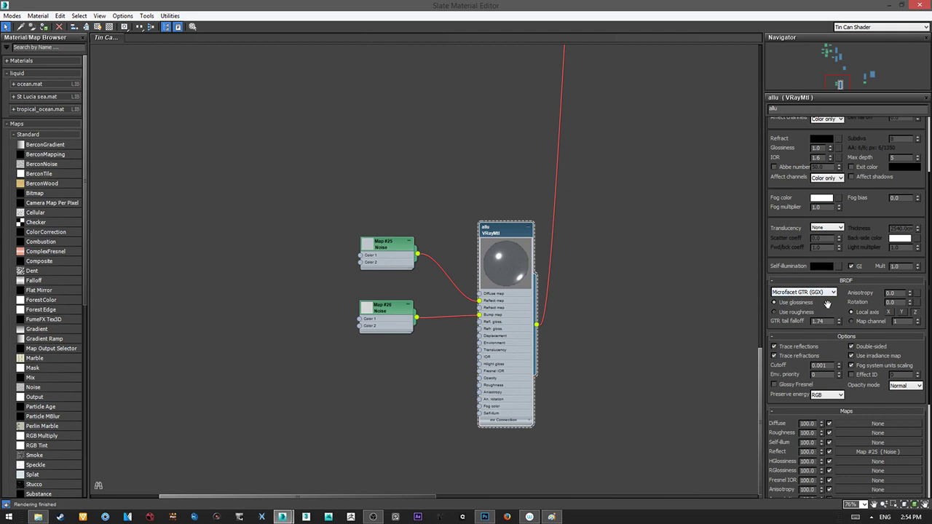
scroll(827, 303, down, 5)
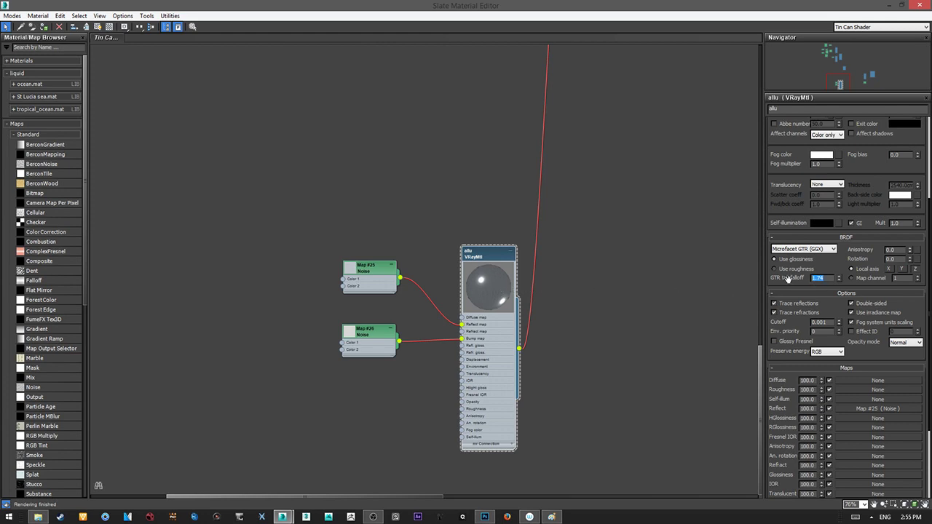
scroll(790, 309, up, 3)
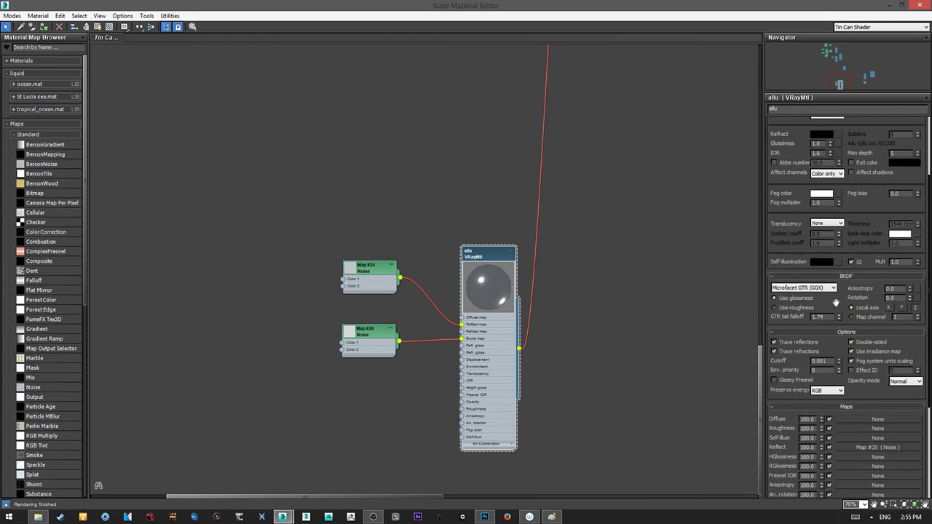
Step: Try a GTR tail falloff of 1.0 on the allu material and undo the change
scroll(790, 309, down, 1)
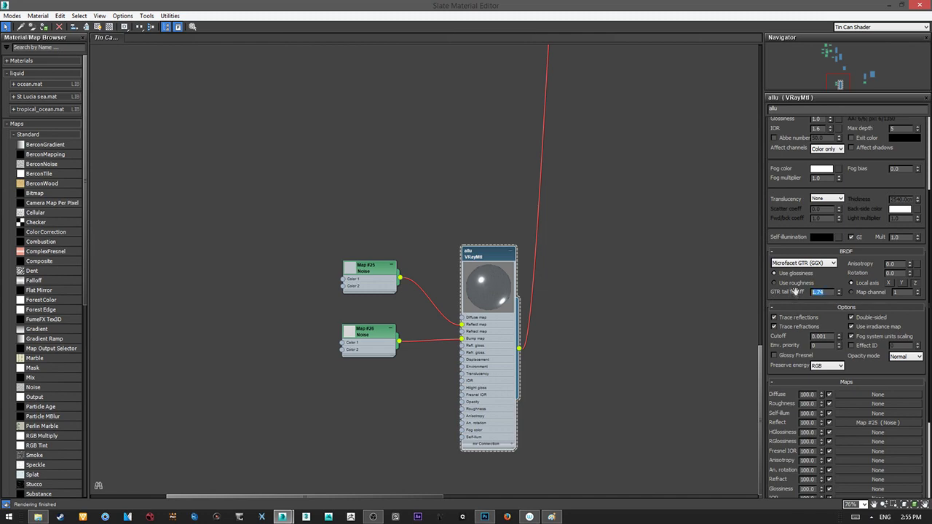
text(1)
key(Return)
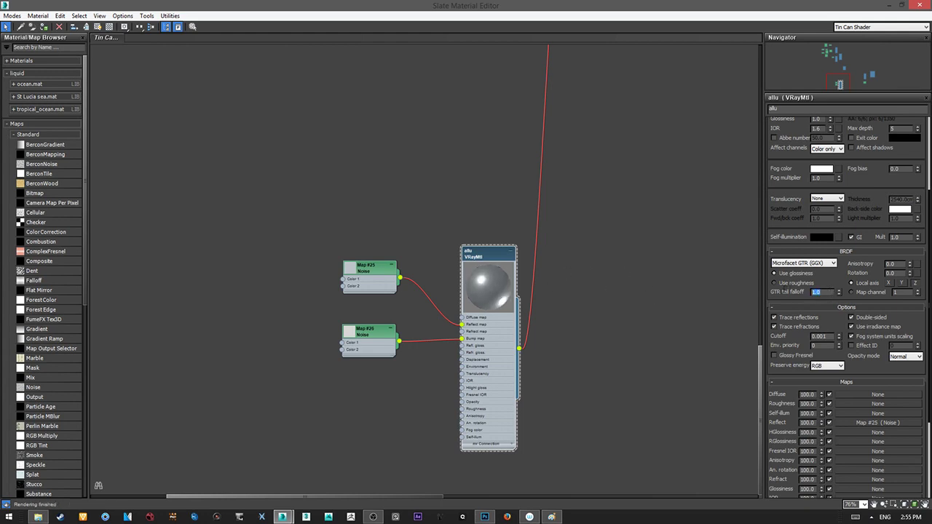
key(ctrl+z)
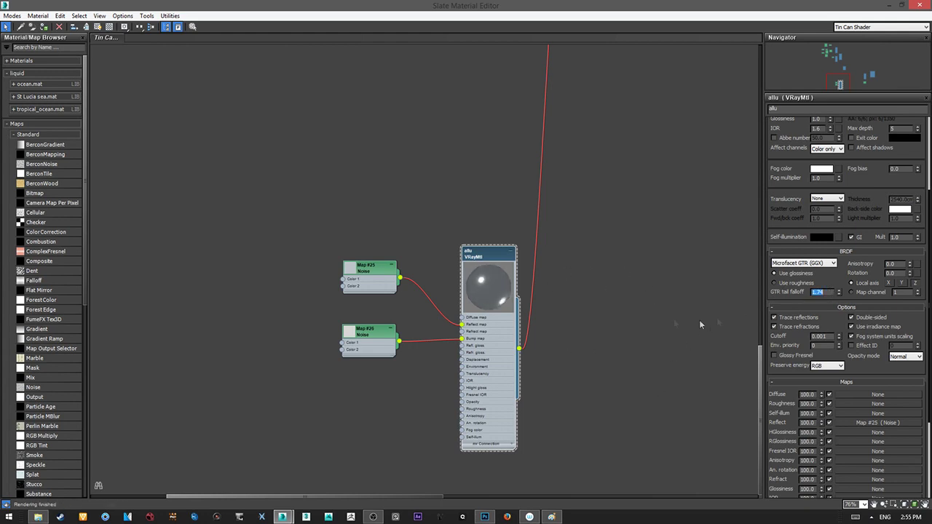
Step: Switch to Paint and place the reference can photo window over the middle of the material node view
middle_drag(511, 293, 497, 317)
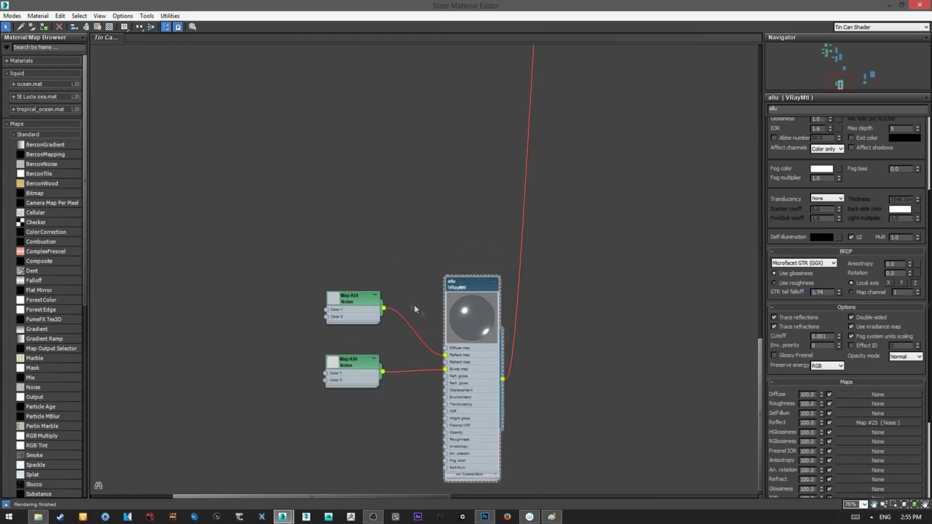
middle_drag(484, 357, 500, 307)
click(551, 516)
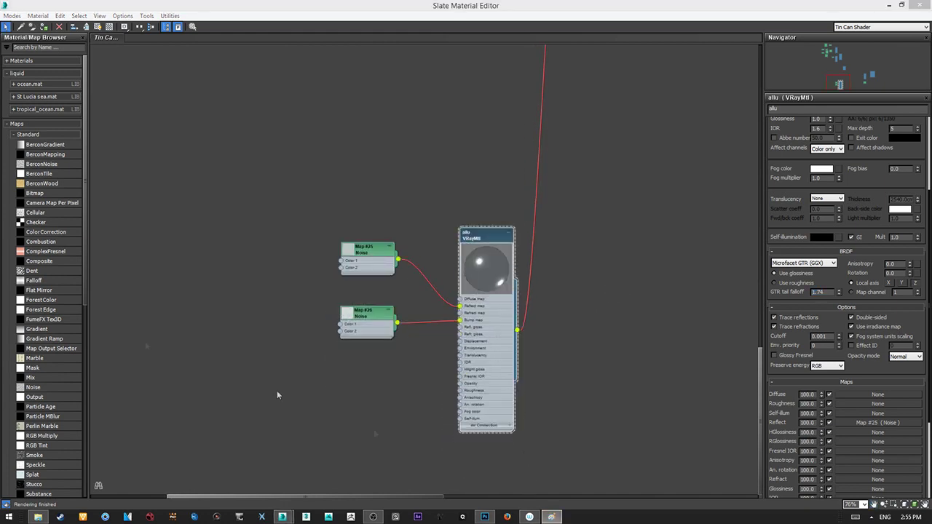
mouse_move(16, 67)
mouse_down()
mouse_move(444, 52)
mouse_move(462, 65)
mouse_up()
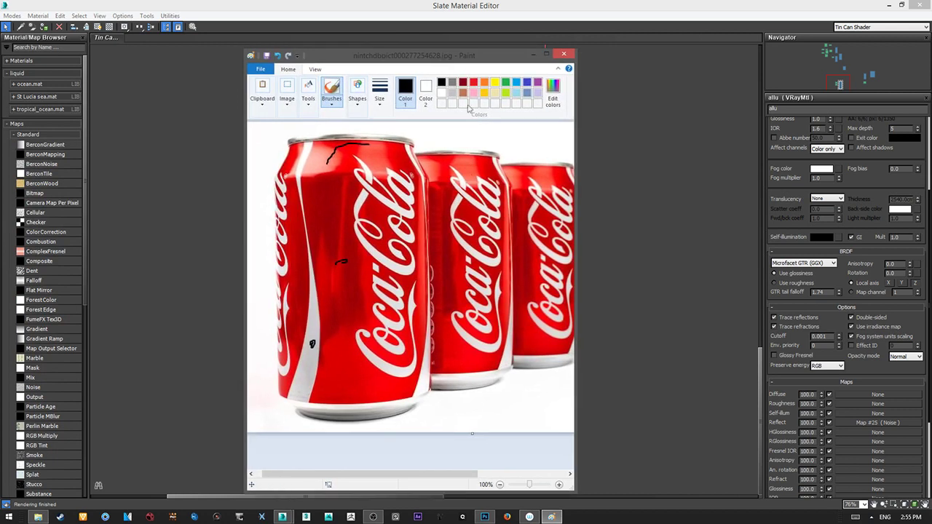
Step: Put the reference photo away and examine the coordinates and noise parameters of the allu material's reflection Noise map
mouse_move(422, 128)
mouse_down()
mouse_move(398, 133)
mouse_move(408, 137)
mouse_up()
drag(513, 53, 2, 69)
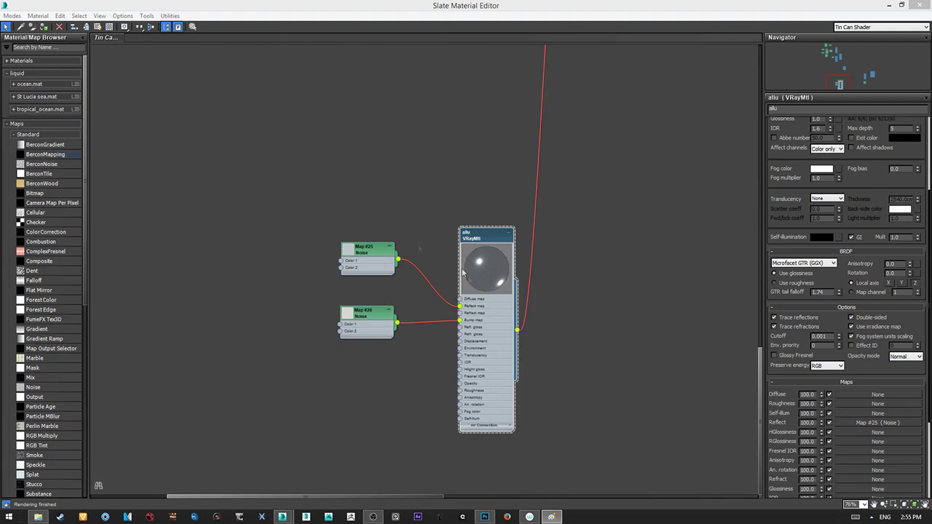
click(412, 258)
scroll(412, 258, up, 2)
middle_drag(365, 256, 324, 231)
double_click(309, 222)
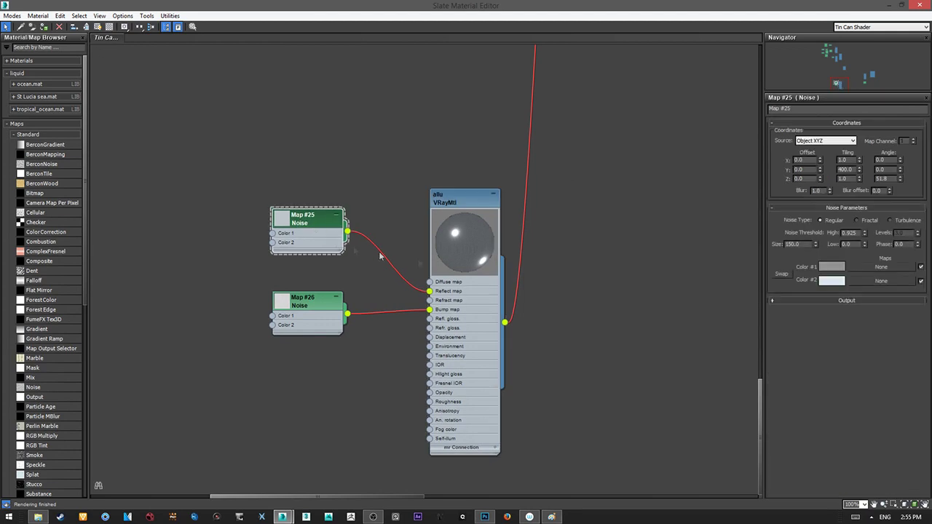
drag(852, 169, 834, 173)
drag(808, 245, 769, 250)
Step: Return to the allu material and review its basic parameters
click(473, 206)
scroll(851, 185, down, 3)
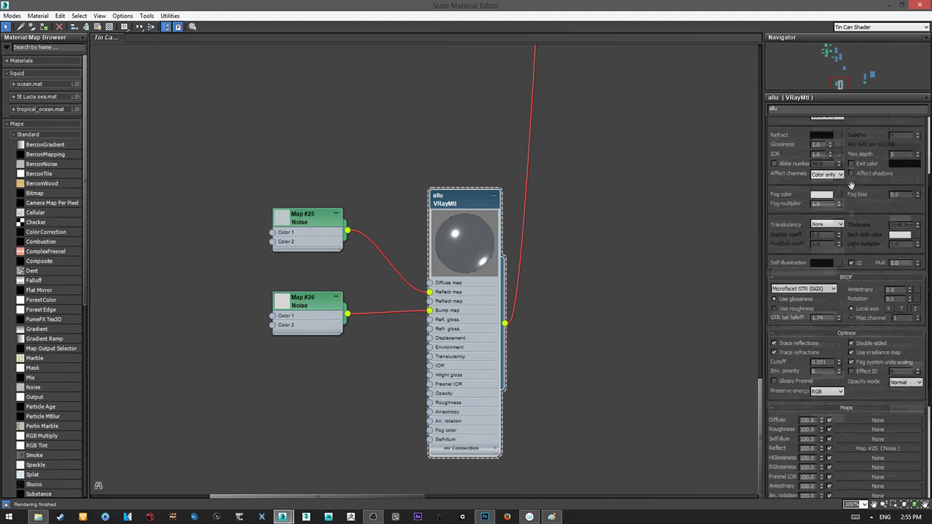
scroll(851, 186, up, 3)
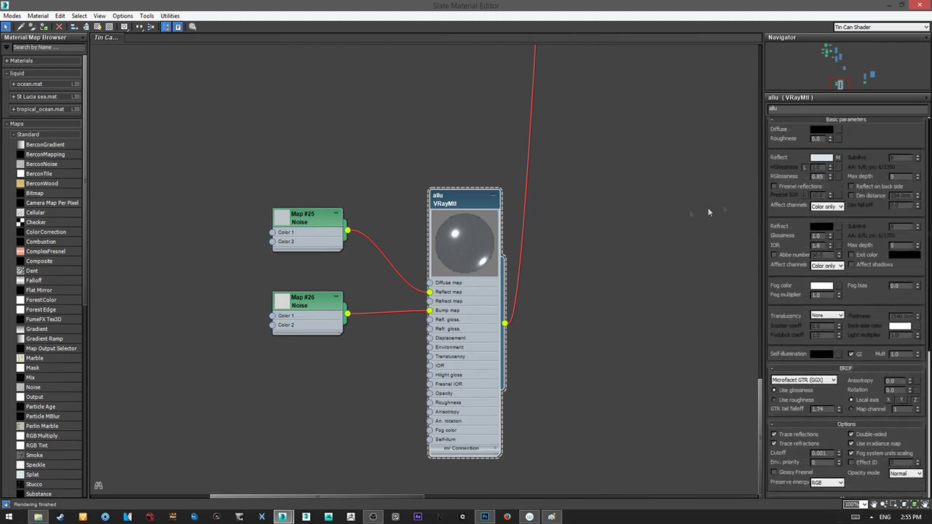
middle_drag(401, 314, 371, 318)
scroll(361, 326, up, 2)
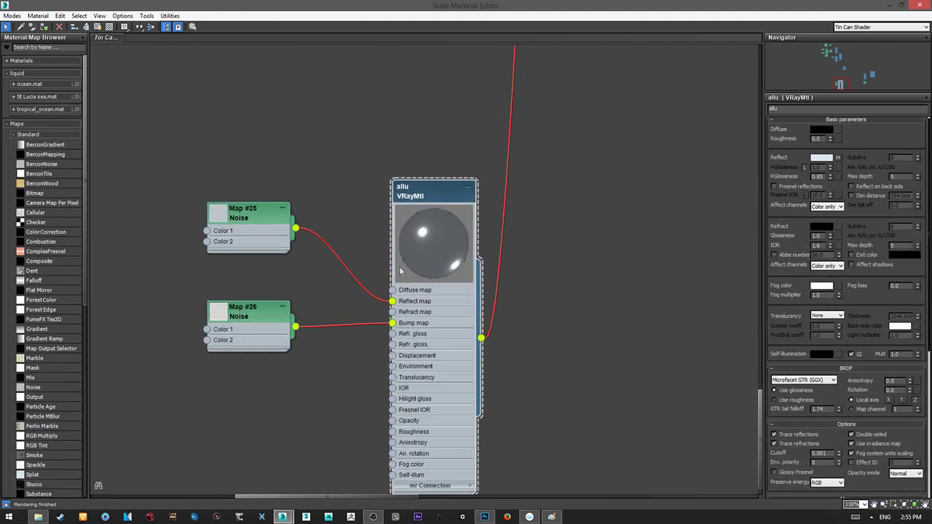
Step: Move the two Noise map nodes further up beside the allu material
click(289, 299)
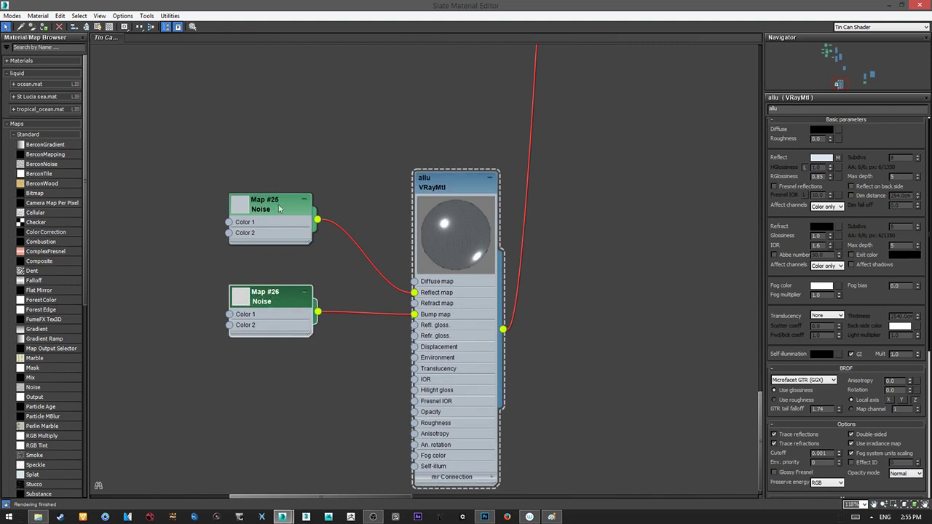
drag(279, 209, 279, 168)
drag(284, 299, 289, 282)
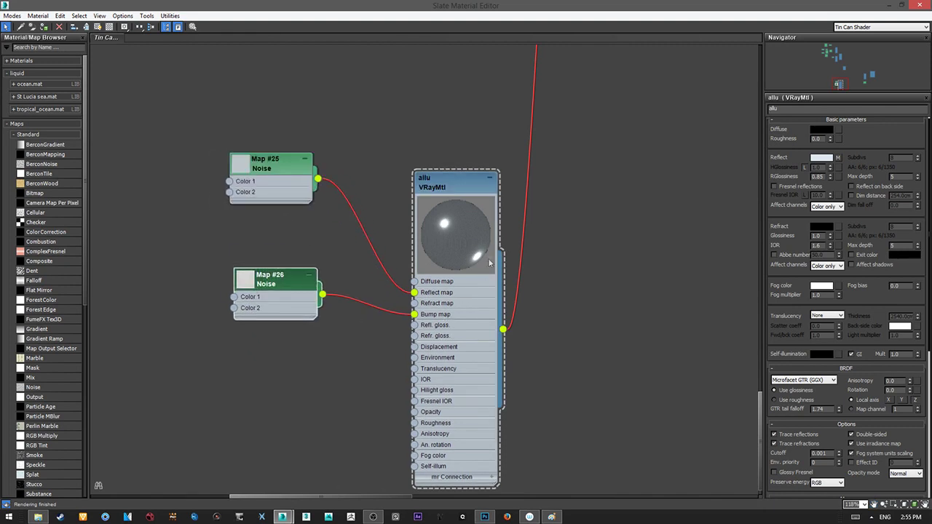
Step: Select the allu material with its two Noise maps and move the group further right in the node network
scroll(509, 263, down, 10)
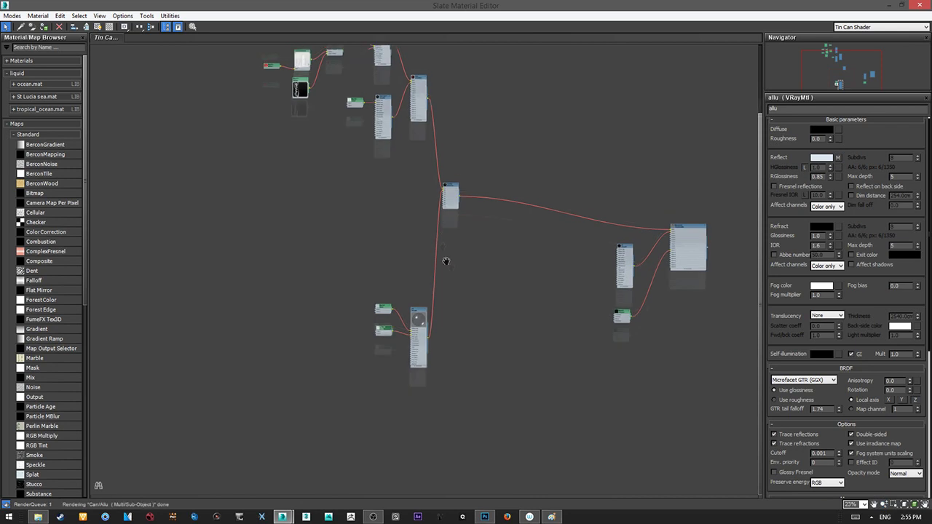
middle_drag(446, 261, 456, 293)
drag(336, 301, 508, 434)
middle_drag(477, 270, 470, 342)
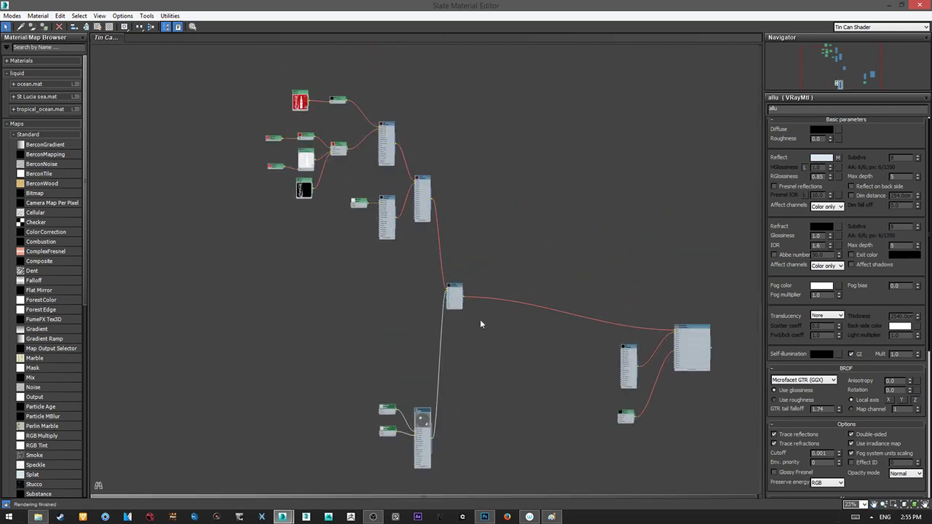
scroll(488, 276, up, 3)
middle_drag(495, 231, 525, 315)
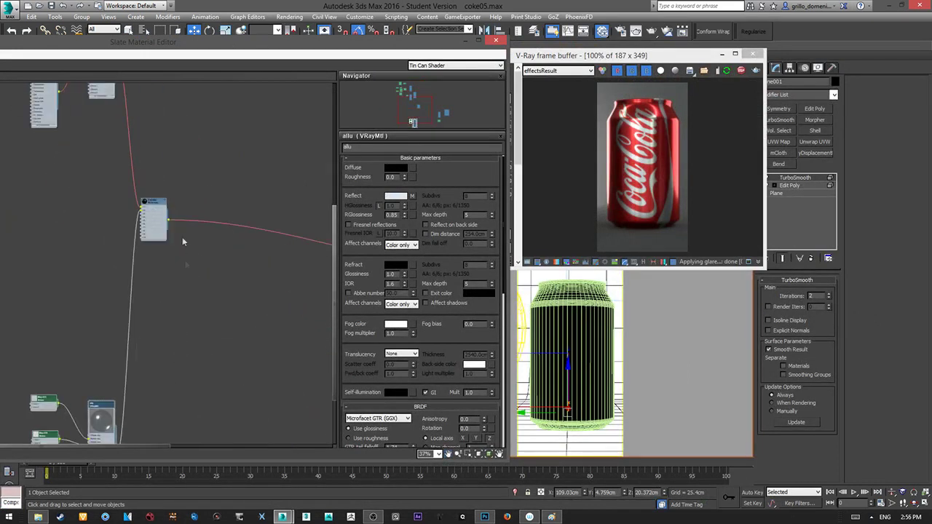
middle_drag(183, 239, 195, 315)
drag(162, 308, 291, 321)
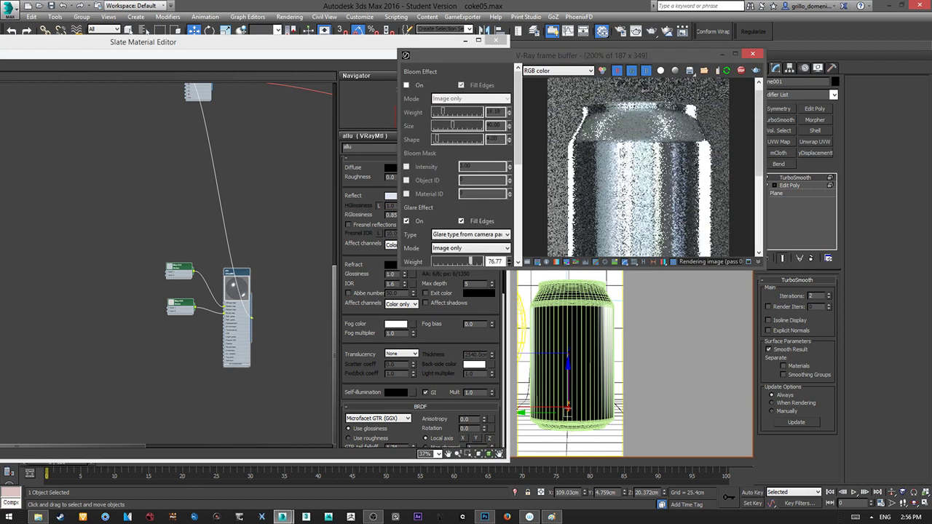
Step: Inspect the bare aluminium can render up close and move the allu material with its Noise maps back left
scroll(630, 170, up, 1)
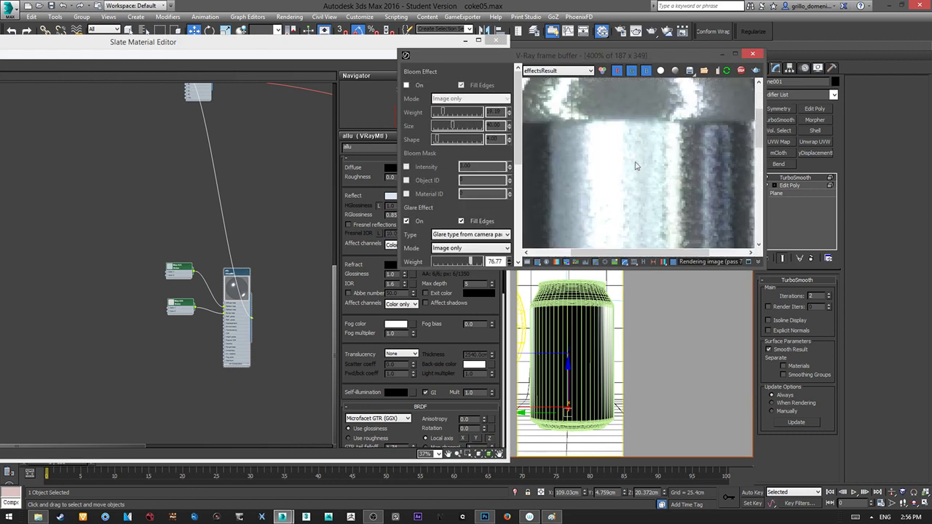
scroll(648, 174, down, 2)
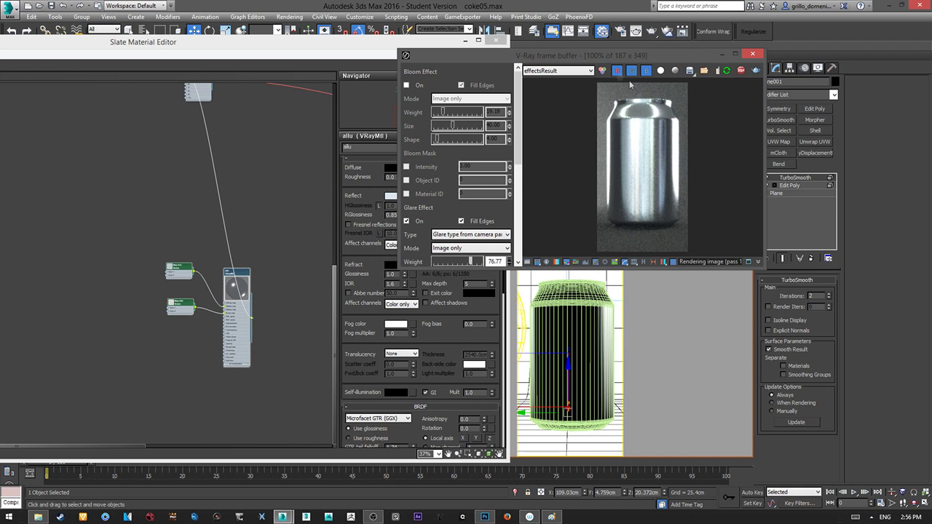
middle_drag(273, 279, 237, 290)
drag(73, 257, 298, 426)
middle_drag(219, 304, 279, 321)
drag(265, 304, 133, 275)
Step: Bring the coke blend material's paint nodes into view and shift the material editor window to the right
middle_drag(254, 259, 335, 399)
scroll(206, 314, down, 6)
scroll(206, 315, up, 5)
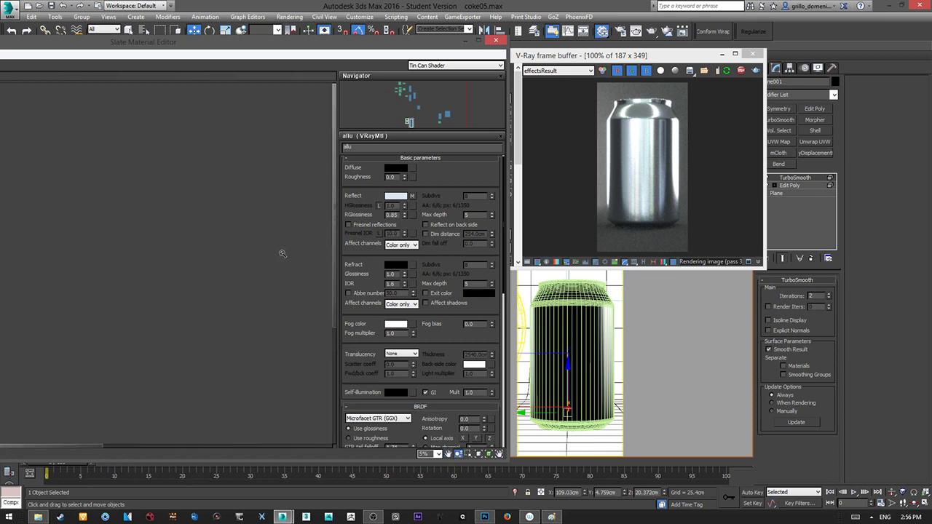
middle_drag(281, 252, 15, 248)
middle_drag(320, 267, 229, 218)
scroll(271, 277, up, 1)
middle_drag(252, 290, 279, 280)
drag(328, 48, 430, 42)
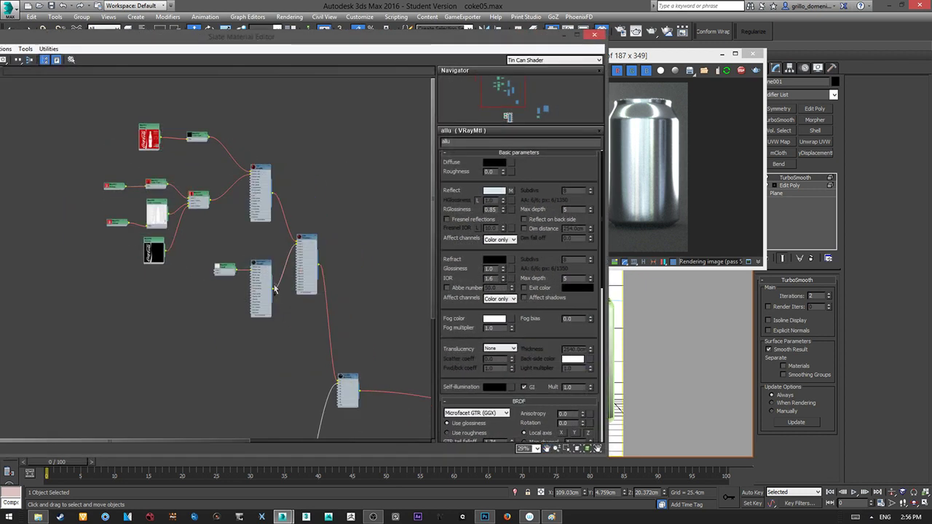
Step: Move the Can Coat 1 material with its Falloff map to the left and raise the coke blend node slightly
scroll(319, 224, up, 6)
middle_drag(319, 224, 262, 235)
drag(261, 121, 262, 118)
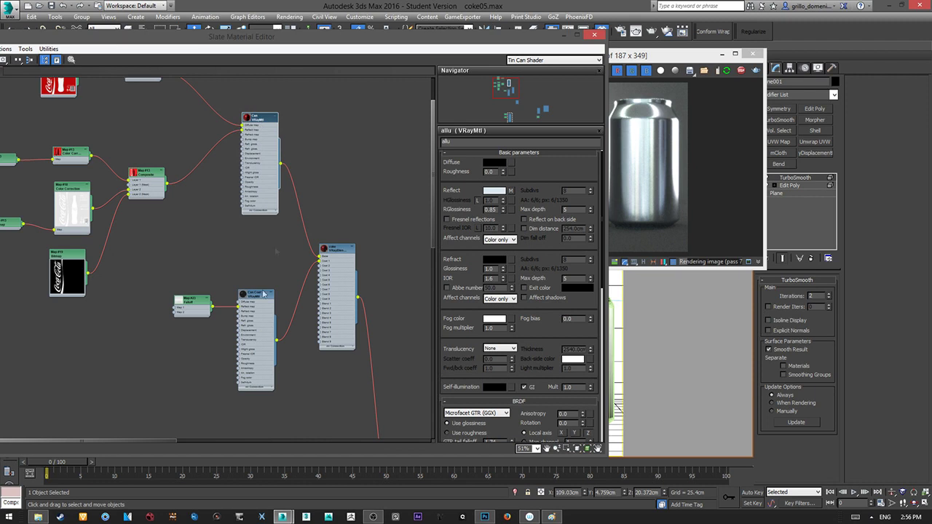
drag(161, 284, 299, 414)
drag(258, 294, 235, 288)
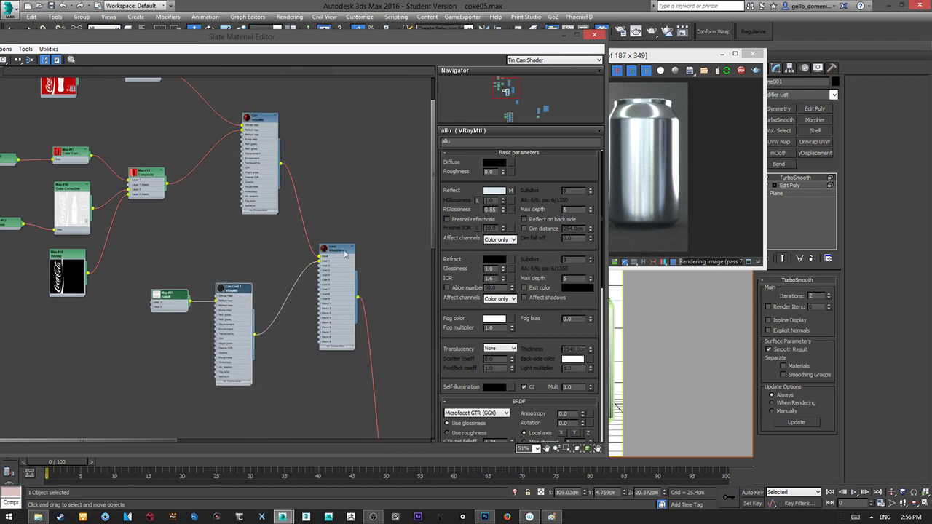
drag(340, 249, 350, 233)
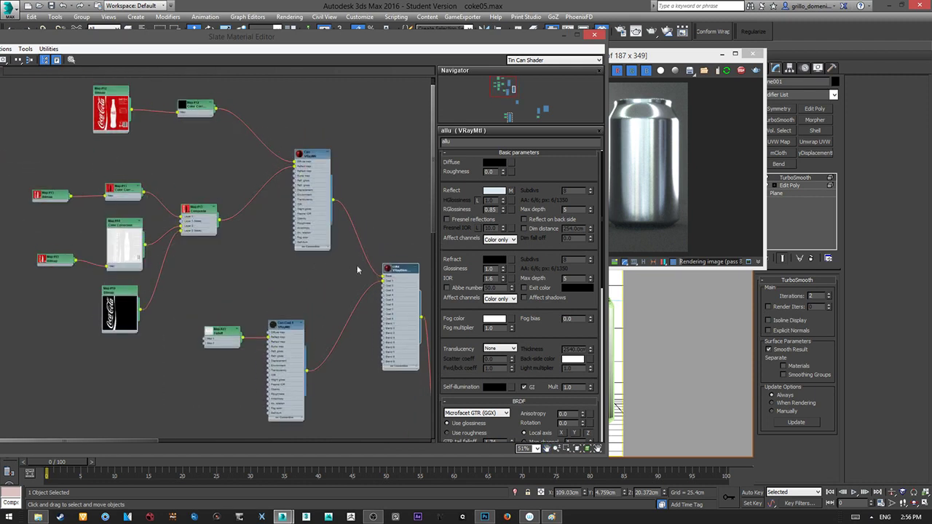
Step: Shift the Can Coat 1 material and its Falloff map slightly up and show the Can Coat 1 parameters
middle_drag(301, 291, 304, 298)
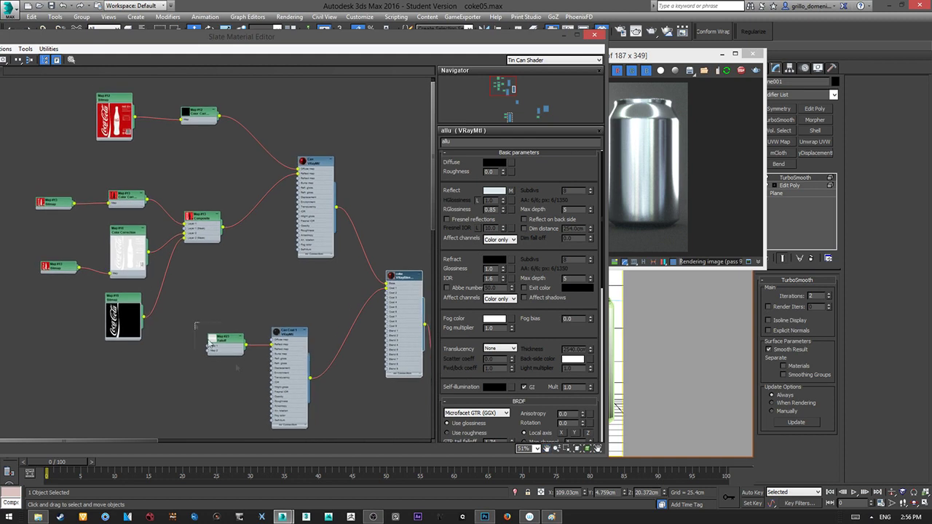
drag(195, 323, 323, 437)
drag(298, 338, 306, 325)
double_click(305, 326)
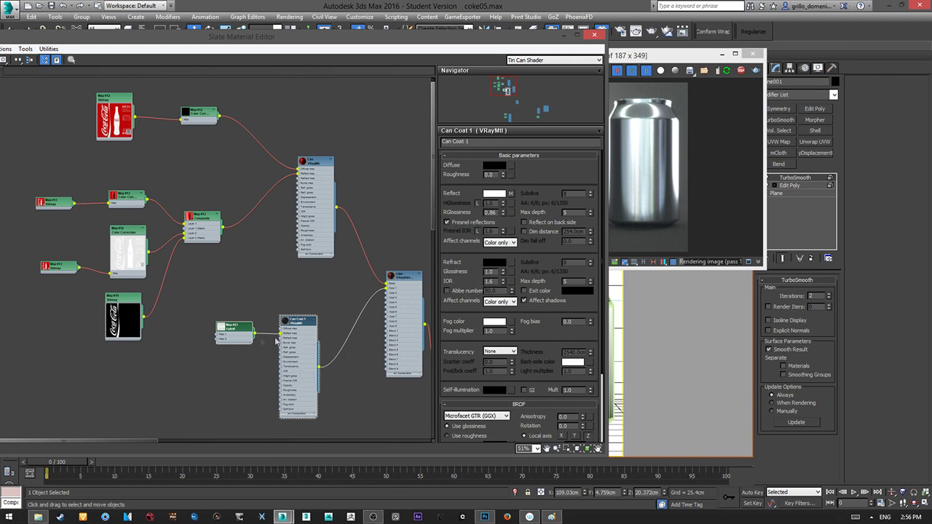
Step: Show the parameters of Can Coat 1's reflection Falloff map and collapse its Mix Curve section
middle_drag(267, 331, 264, 317)
double_click(235, 316)
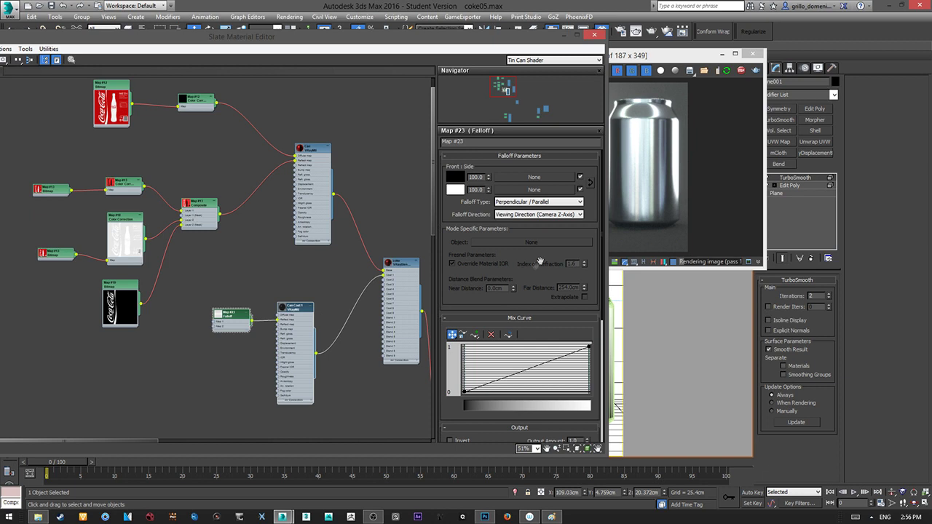
click(540, 318)
scroll(541, 324, down, 3)
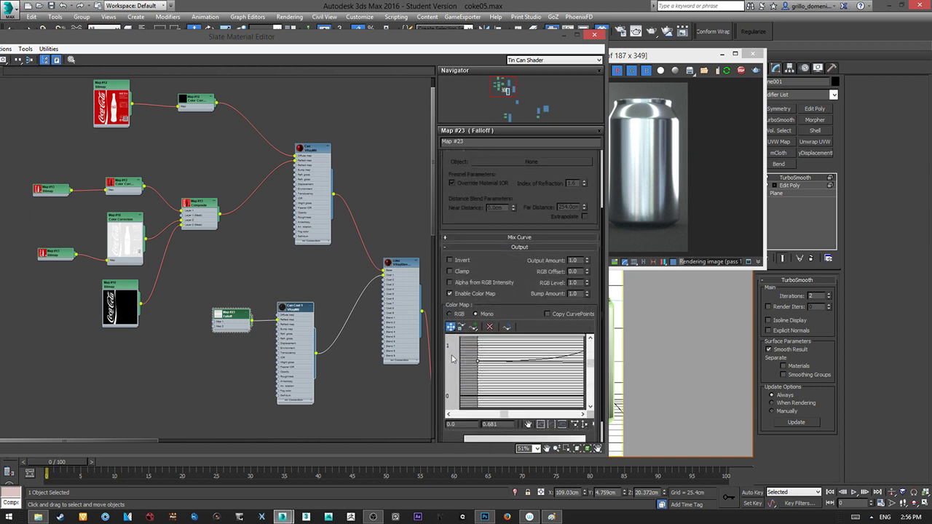
Step: Examine the Falloff map's output settings and Color Map curve along with its falloff type and direction
mouse_move(518, 365)
middle_down()
mouse_move(474, 375)
mouse_move(526, 362)
mouse_move(519, 371)
middle_up()
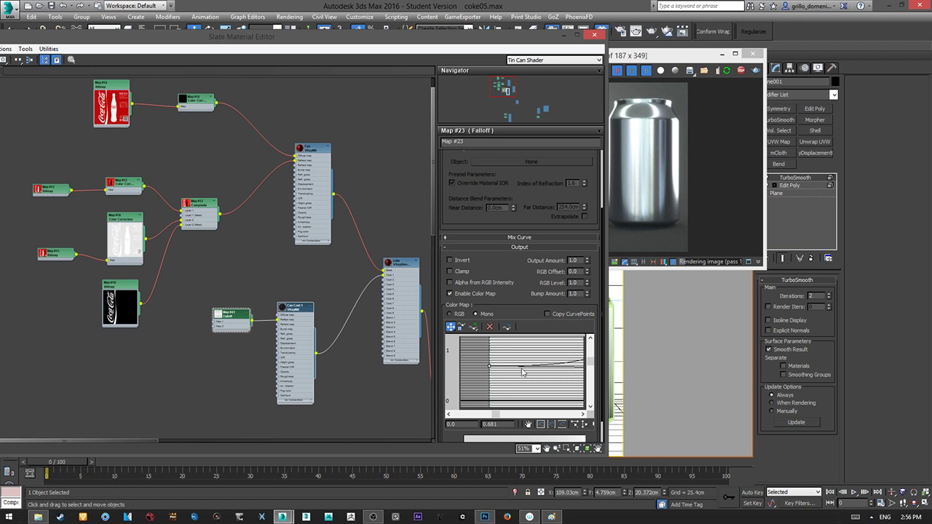
middle_drag(517, 366, 555, 331)
drag(525, 305, 520, 262)
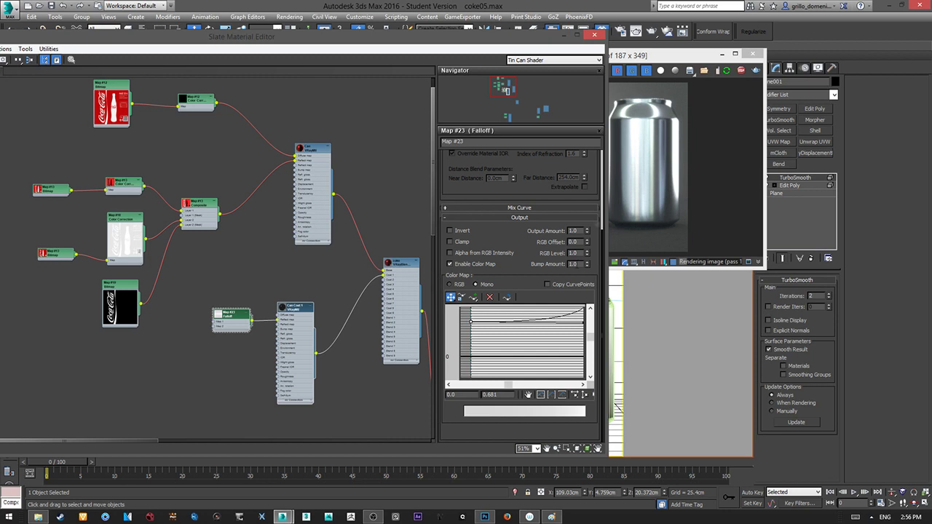
scroll(530, 304, up, 3)
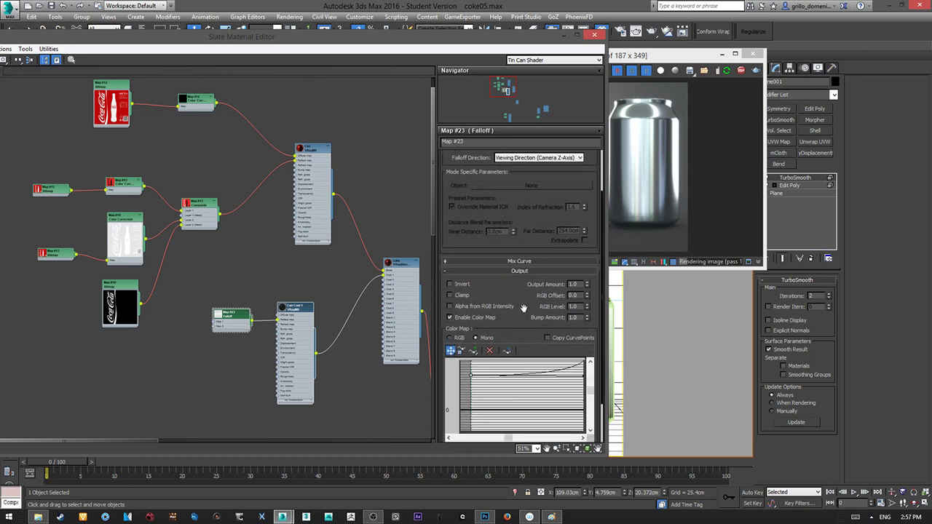
scroll(523, 308, down, 3)
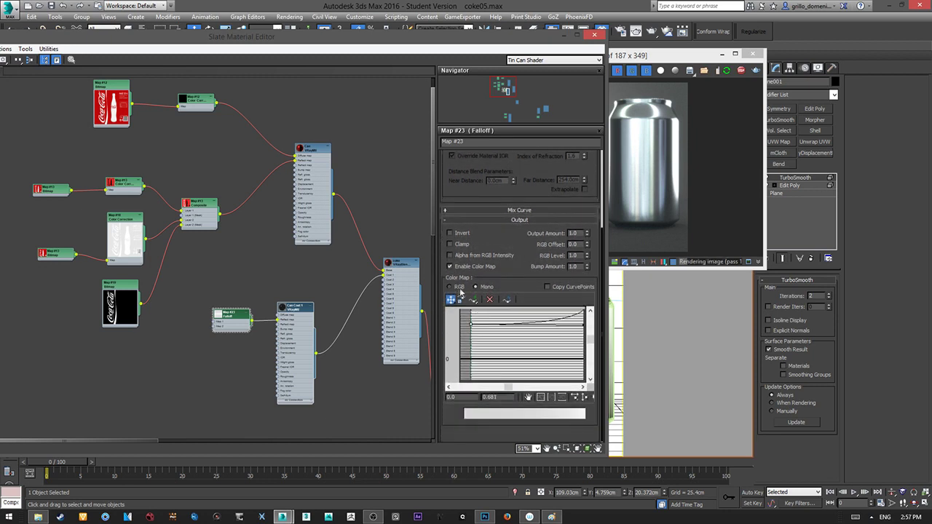
scroll(514, 275, up, 1)
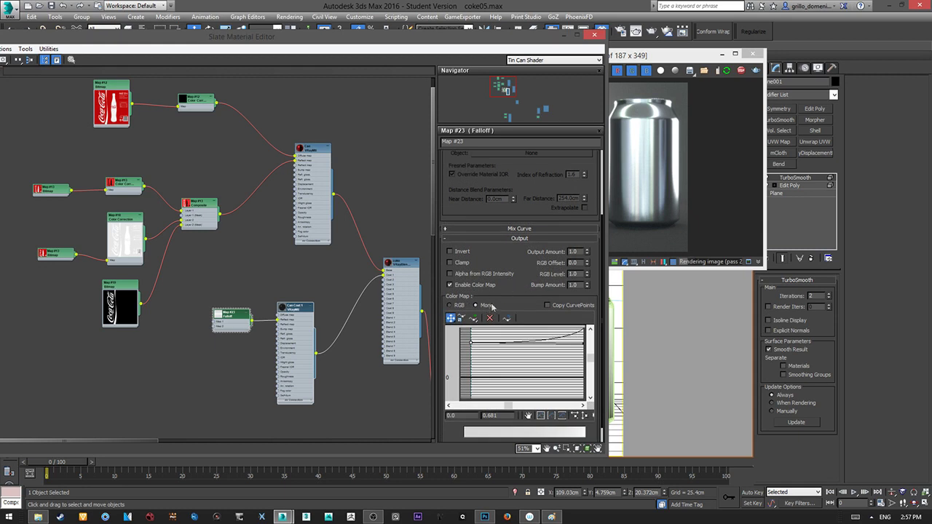
scroll(493, 307, up, 5)
Step: Spread apart the red label bitmap and Color Correction nodes that feed the Can material's diffuse map
middle_drag(293, 321, 319, 325)
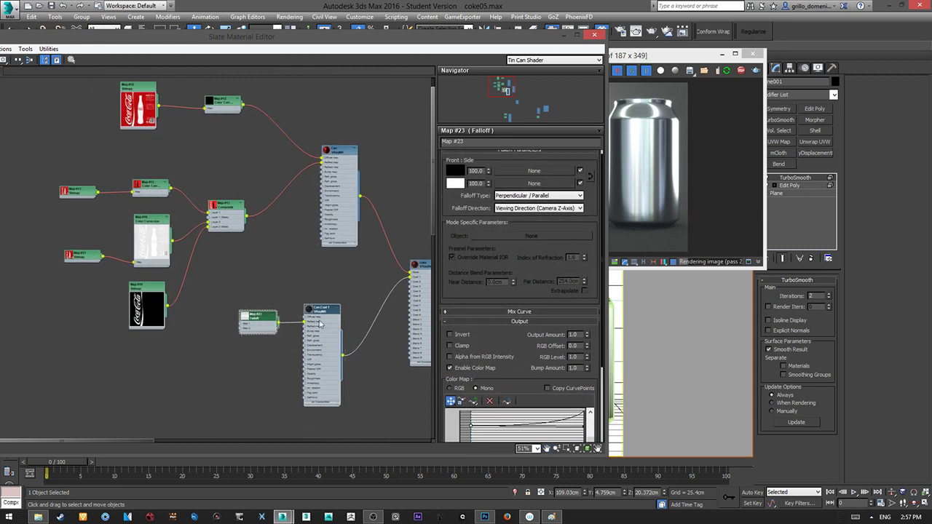
drag(320, 325, 325, 332)
middle_drag(336, 205, 375, 285)
drag(184, 169, 158, 169)
drag(266, 182, 249, 182)
middle_drag(336, 244, 303, 230)
middle_drag(180, 211, 182, 230)
drag(131, 175, 122, 164)
drag(220, 194, 244, 171)
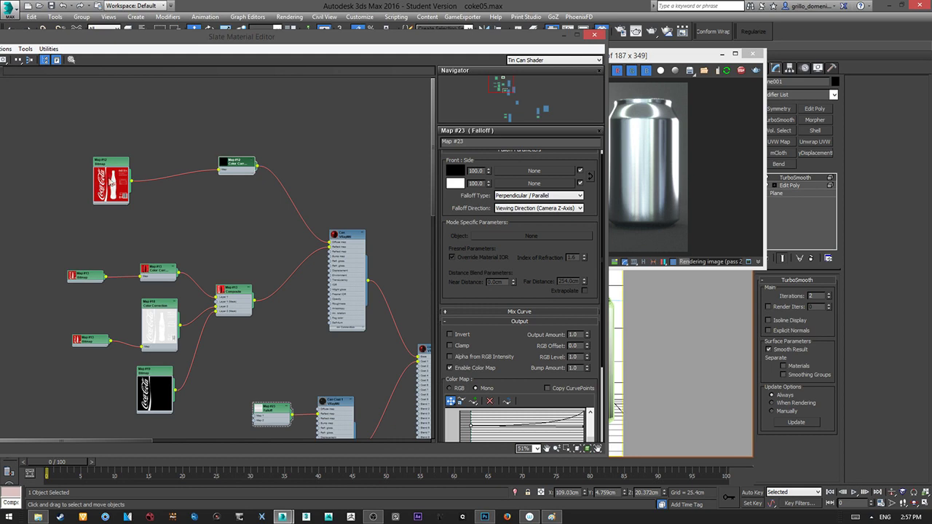
Step: Move the red label bitmap closer to its Color Correction node and shift the Can material slightly right
drag(105, 175, 117, 162)
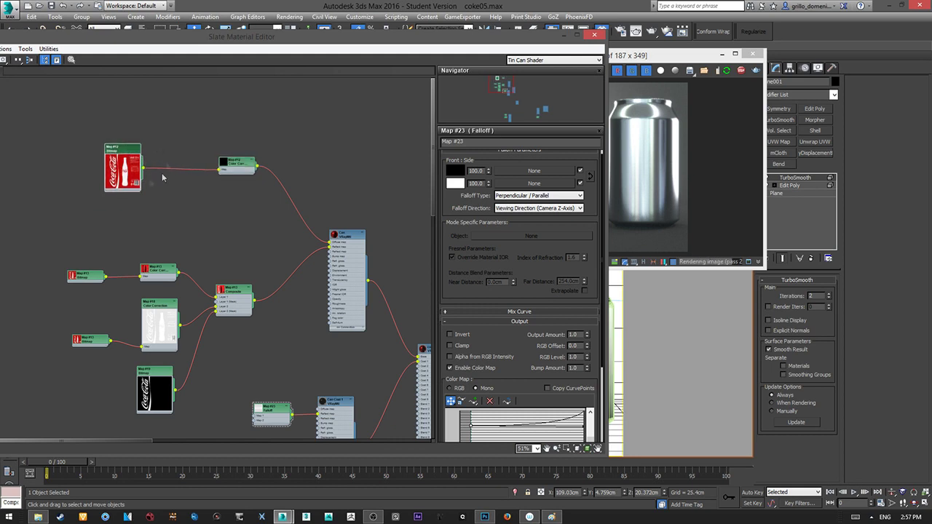
middle_drag(137, 159, 148, 187)
drag(148, 186, 171, 185)
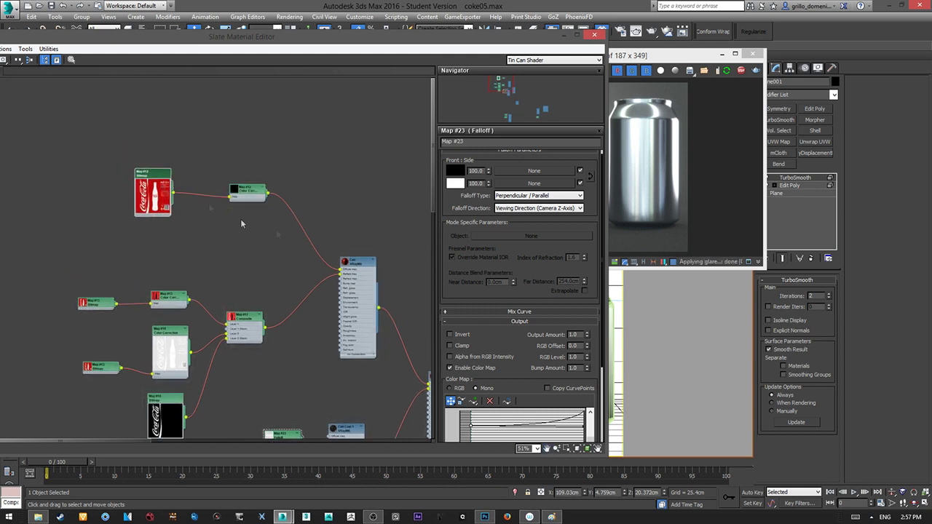
middle_drag(347, 270, 327, 246)
drag(348, 246, 355, 246)
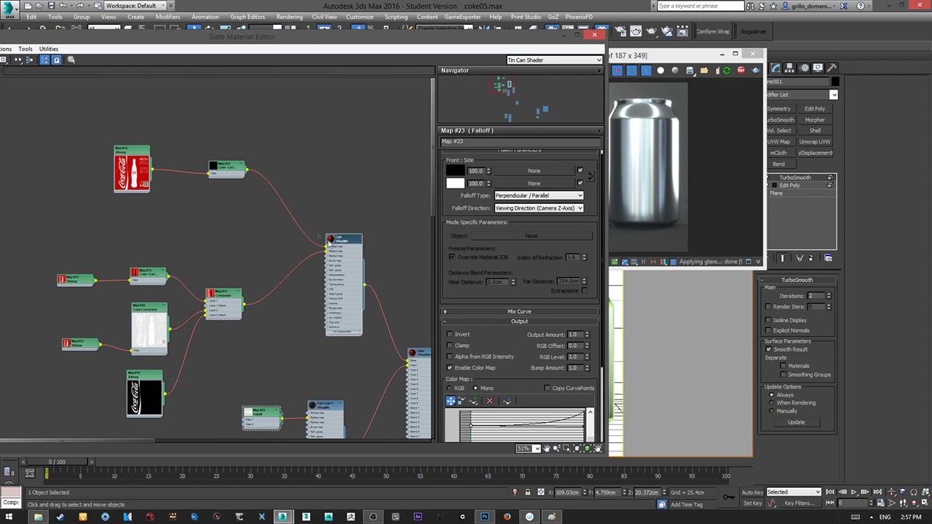
middle_drag(329, 220, 290, 201)
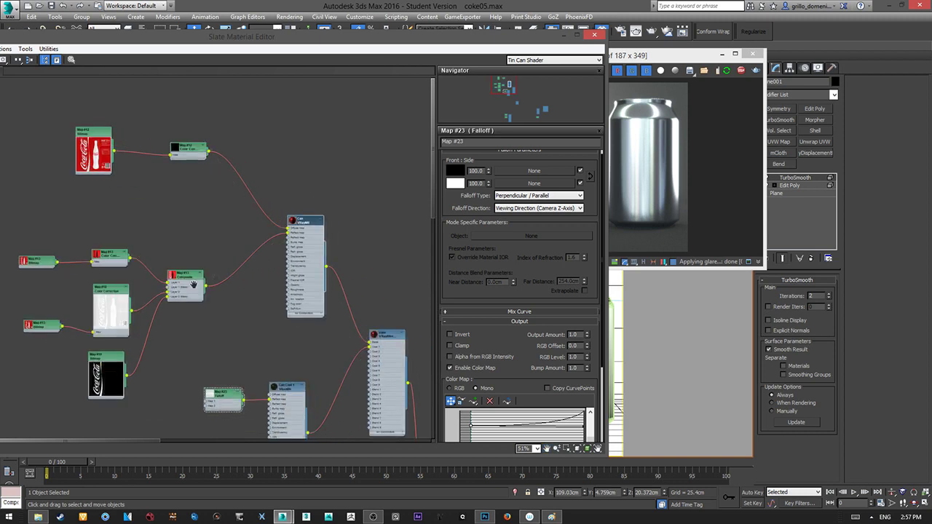
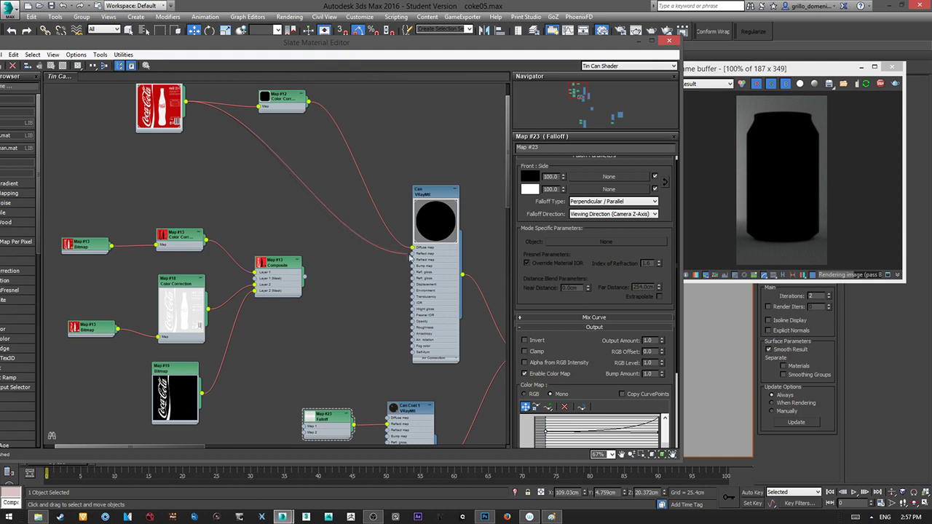
middle_drag(362, 227, 366, 224)
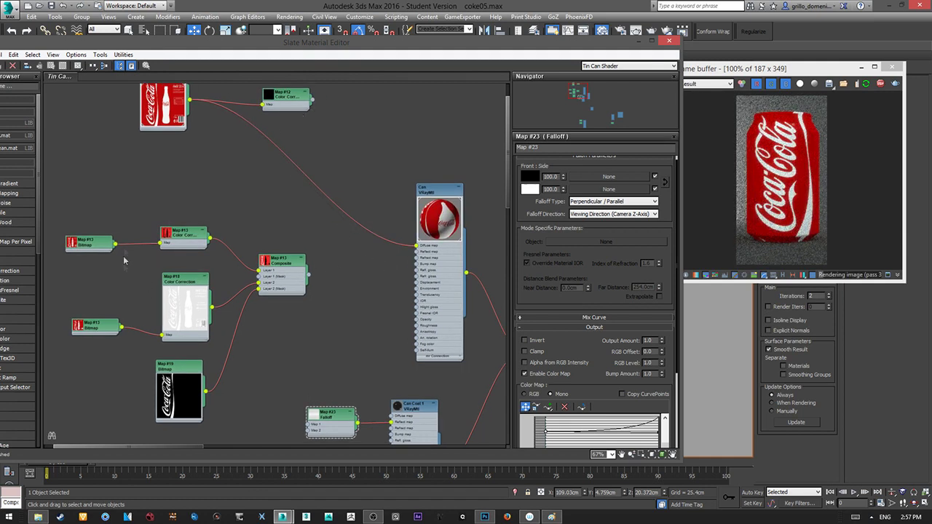
Step: Wire the red label bitmap directly into the Can material's reflect map and move the bitmap up and away from its Color Correction node
drag(149, 228, 410, 263)
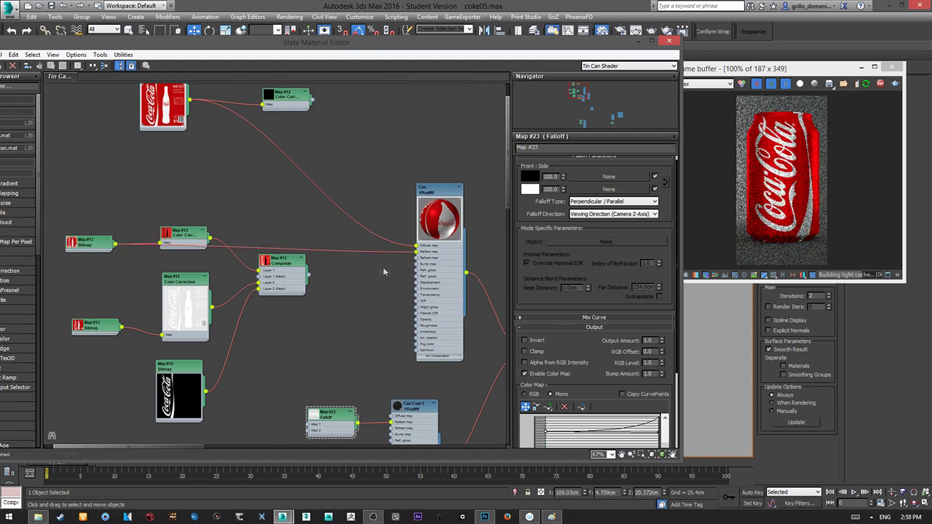
drag(87, 234, 111, 182)
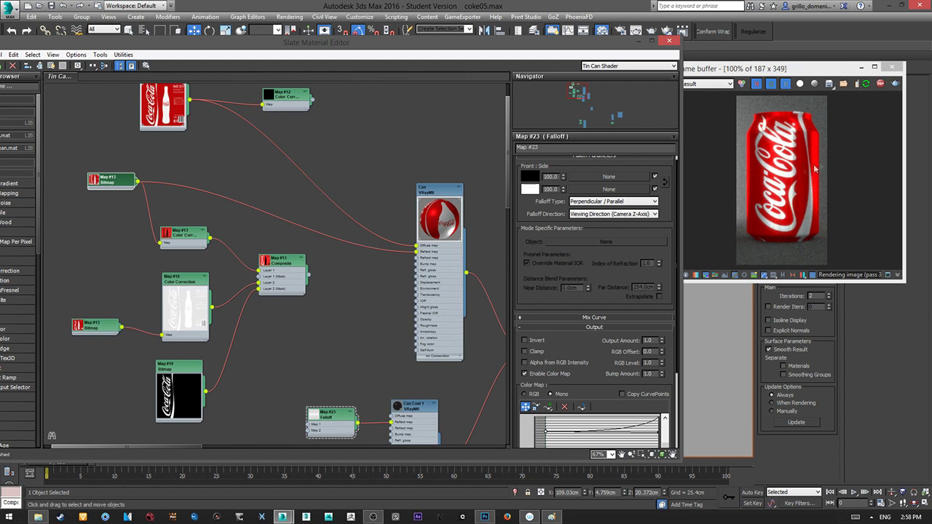
drag(119, 178, 72, 184)
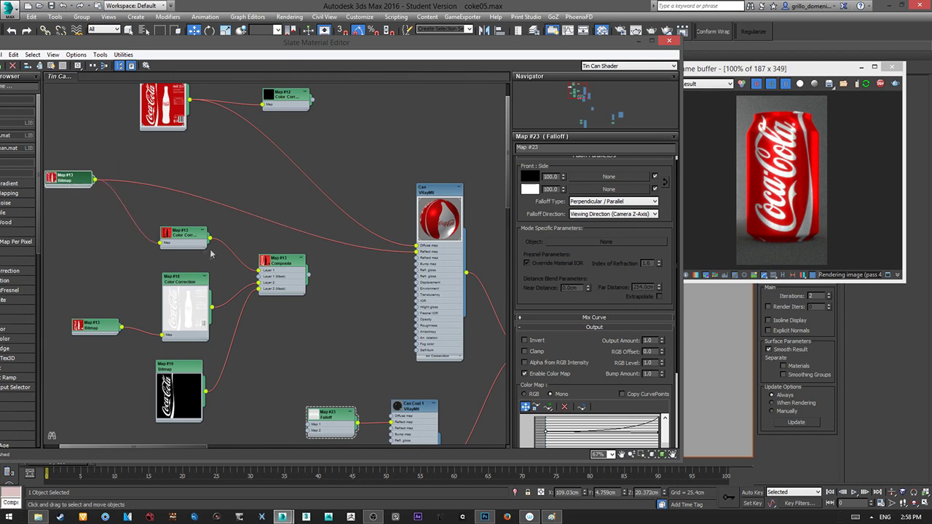
middle_drag(224, 242, 249, 232)
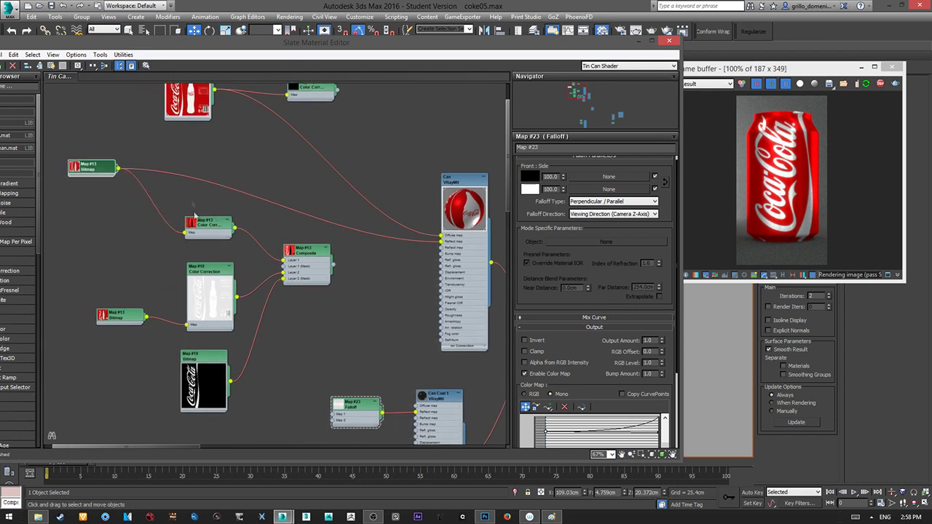
middle_drag(334, 273, 320, 282)
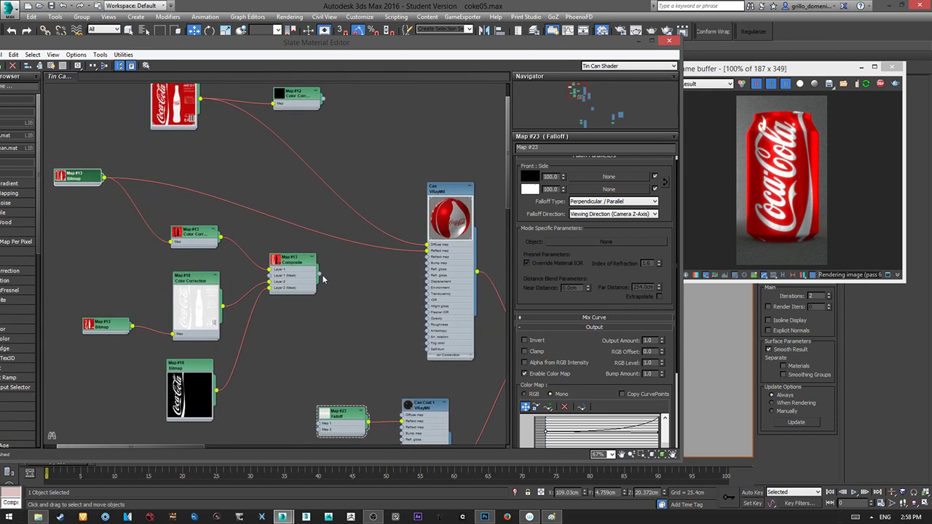
Step: Move the Composite node closer to the Can material and show its layer parameters
drag(303, 272, 333, 291)
scroll(294, 289, up, 2)
double_click(324, 280)
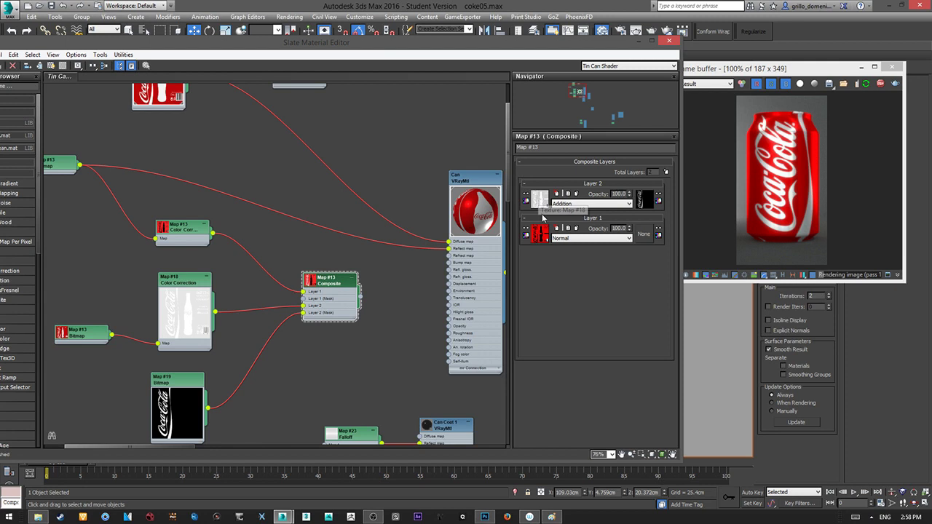
Step: Connect the Composite map to the Can material's reflect map and the black Map #12 Color Correction to its diffuse map
middle_drag(262, 301, 298, 291)
middle_drag(410, 291, 375, 282)
drag(359, 281, 449, 231)
middle_drag(362, 246, 354, 281)
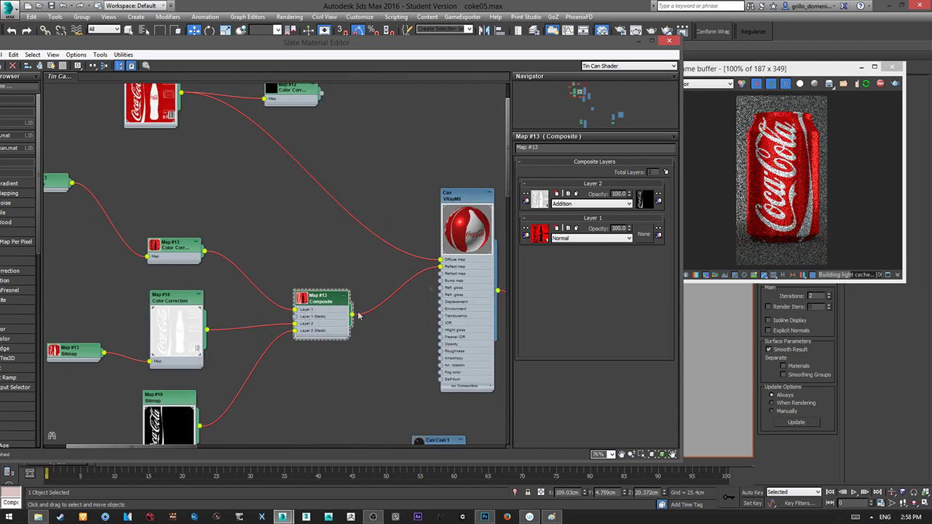
middle_drag(374, 243, 358, 282)
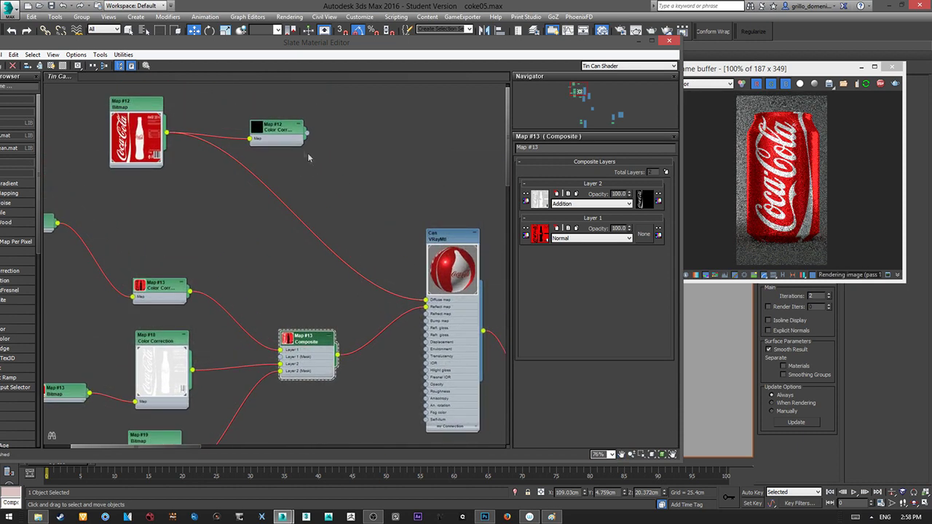
drag(306, 134, 428, 300)
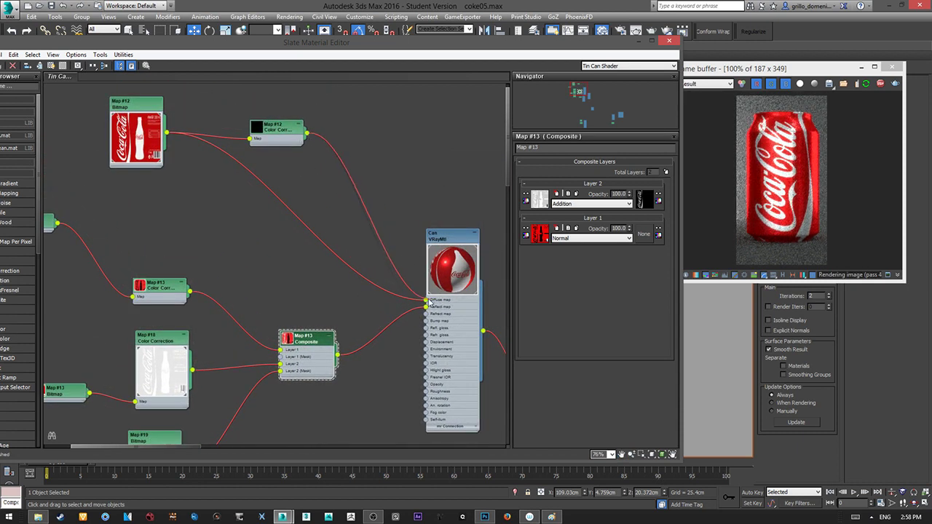
Step: Survey the whole Tin Can Shader graph, marking out the node groups of the can paint and its clear coat
middle_drag(349, 324, 381, 222)
middle_drag(350, 264, 182, 258)
middle_drag(438, 373, 349, 304)
scroll(399, 275, down, 15)
drag(148, 138, 360, 276)
click(293, 198)
drag(147, 141, 323, 244)
drag(262, 263, 348, 300)
Step: Select the aluminium material with its two maps and move the group slightly up toward the Multi/Sub-Object material
drag(190, 329, 311, 394)
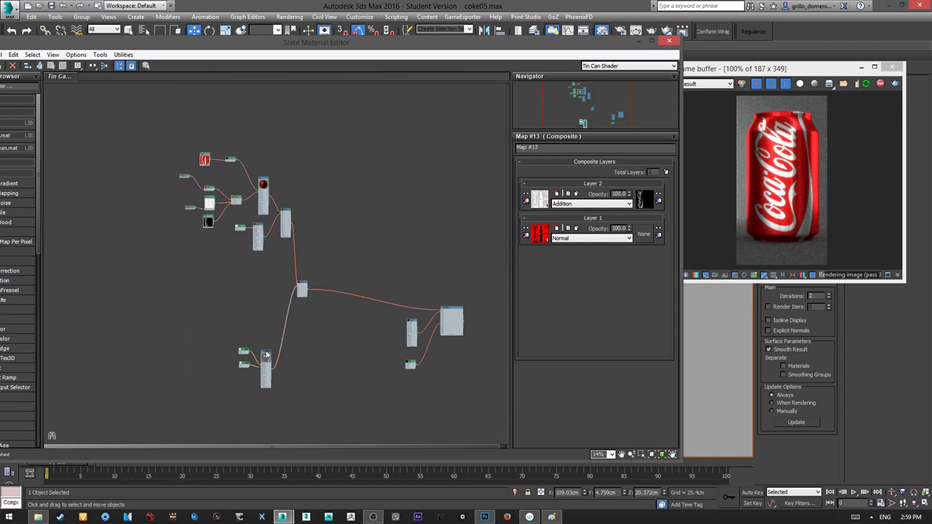
drag(204, 332, 299, 395)
drag(265, 366, 262, 347)
Step: Nudge the final VRayBlendMtl node up and left and show its base and coat material parameters
middle_drag(446, 311, 414, 273)
scroll(438, 282, up, 5)
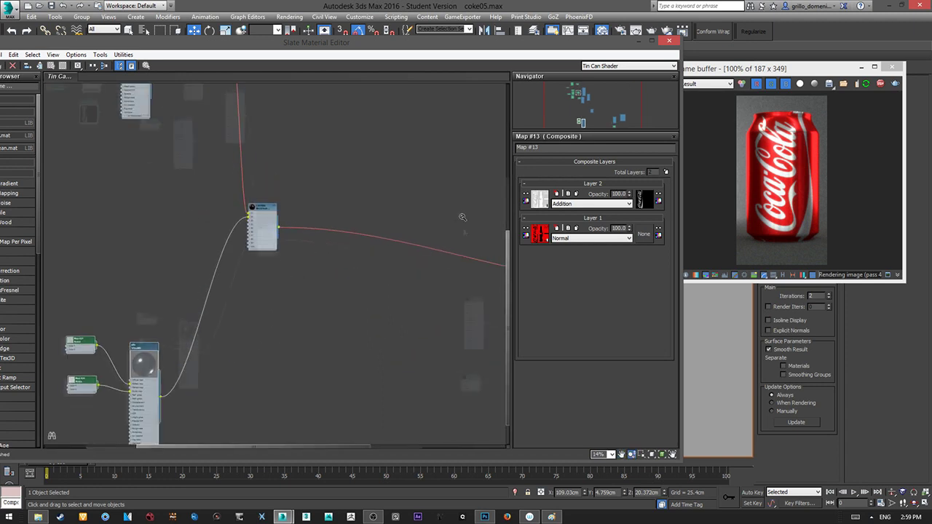
middle_drag(372, 223, 105, 167)
middle_drag(503, 253, 275, 212)
drag(390, 192, 371, 178)
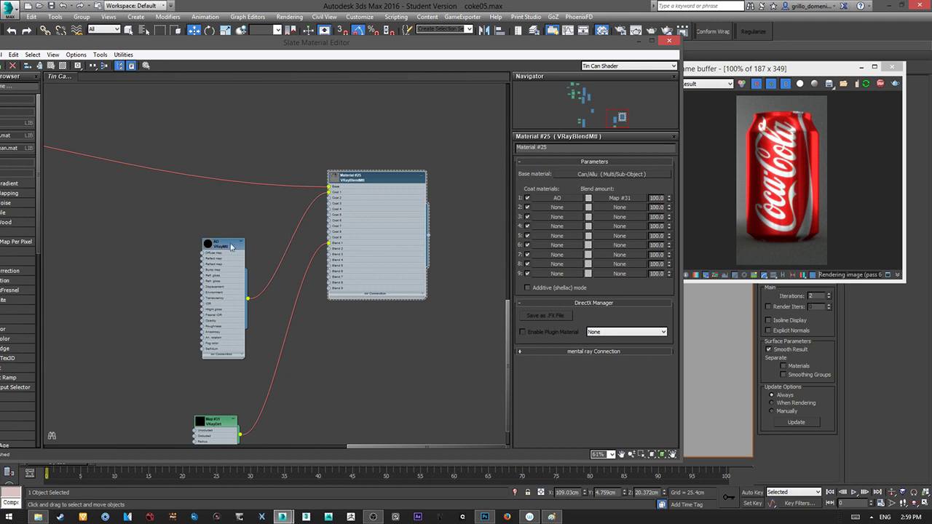
Step: Reposition the AO coat material and place the VRayDirt blend map directly beneath it
drag(232, 248, 217, 219)
drag(222, 421, 209, 344)
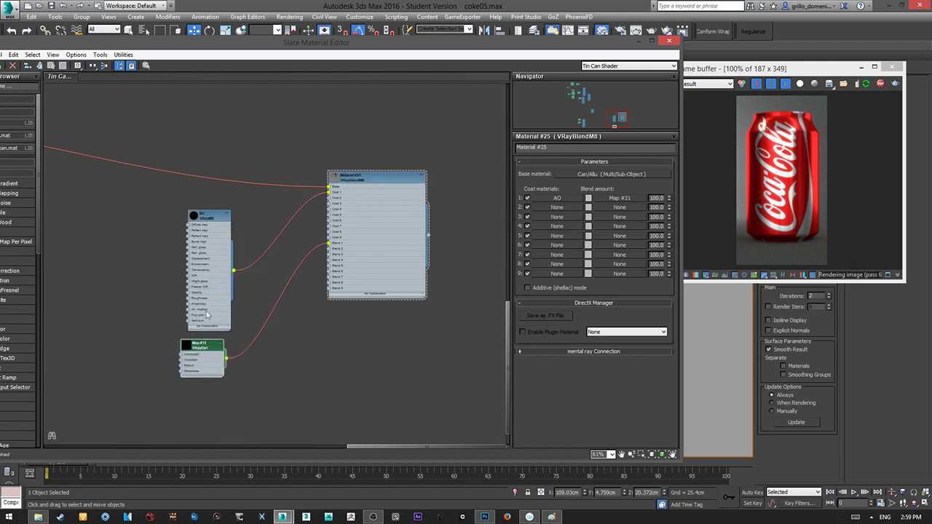
drag(206, 214, 198, 202)
middle_drag(272, 217, 281, 268)
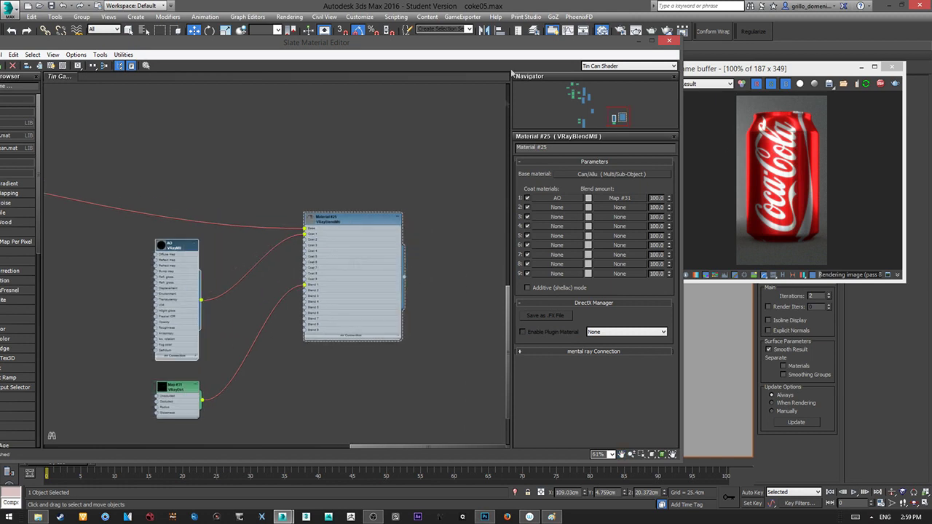
Step: Move the Slate Material Editor aside and assign the VRayBlendMtl to the can in the camera viewport
drag(508, 45, 237, 50)
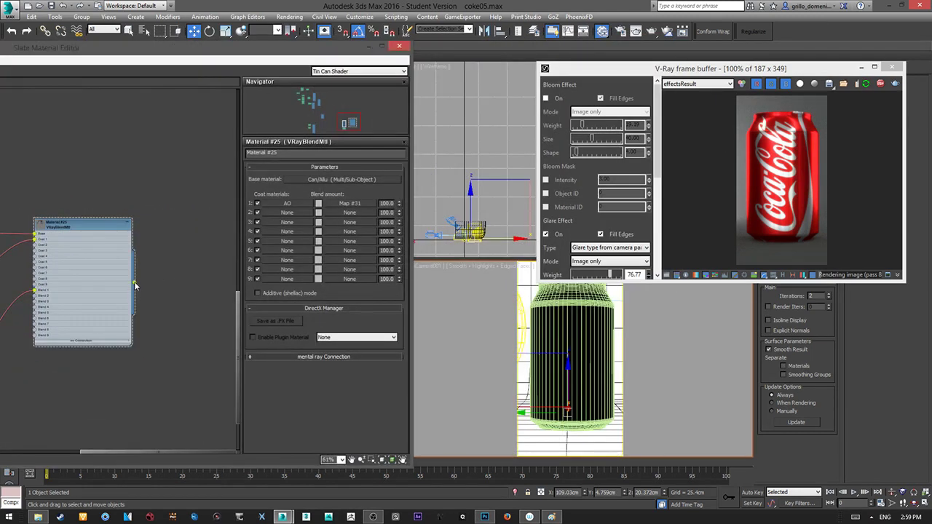
drag(134, 284, 555, 309)
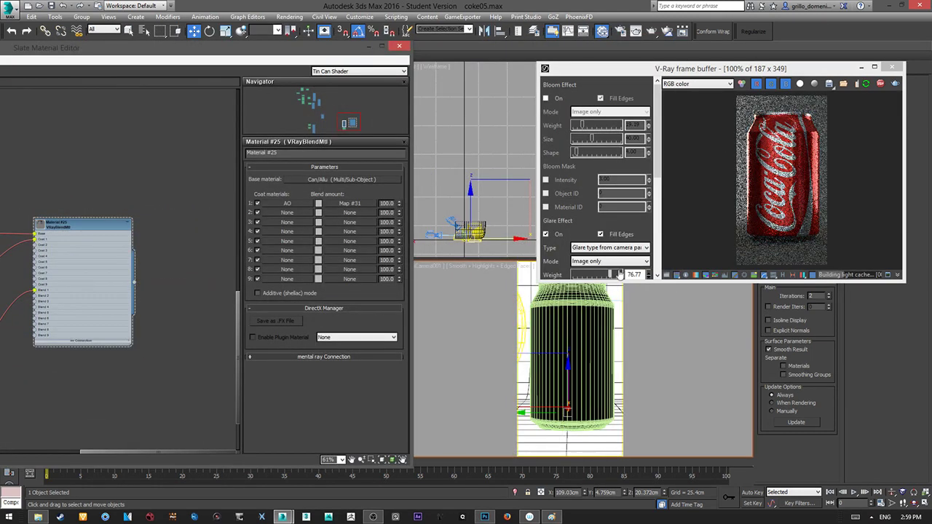
Step: Show the V-Ray frame buffer's color corrections with the Curve section collapsed and enlarge the frame buffer window
drag(712, 71, 573, 82)
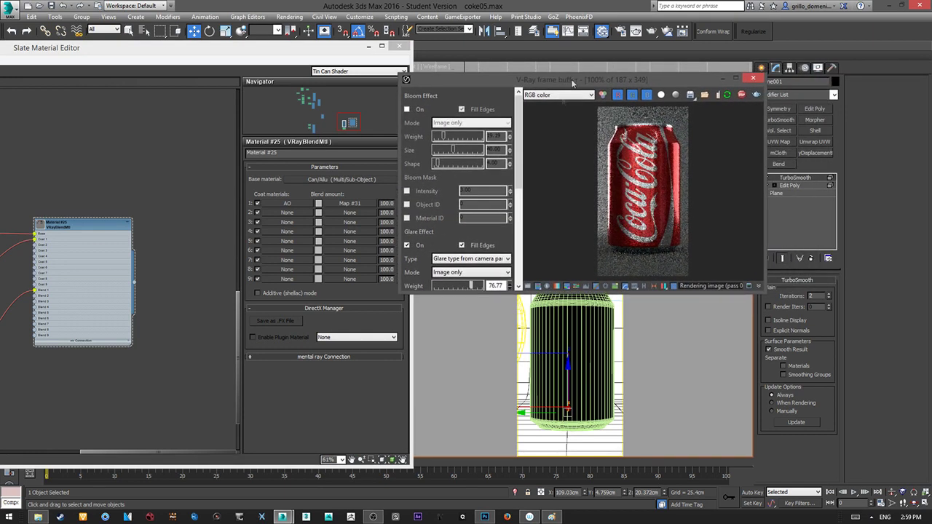
click(529, 285)
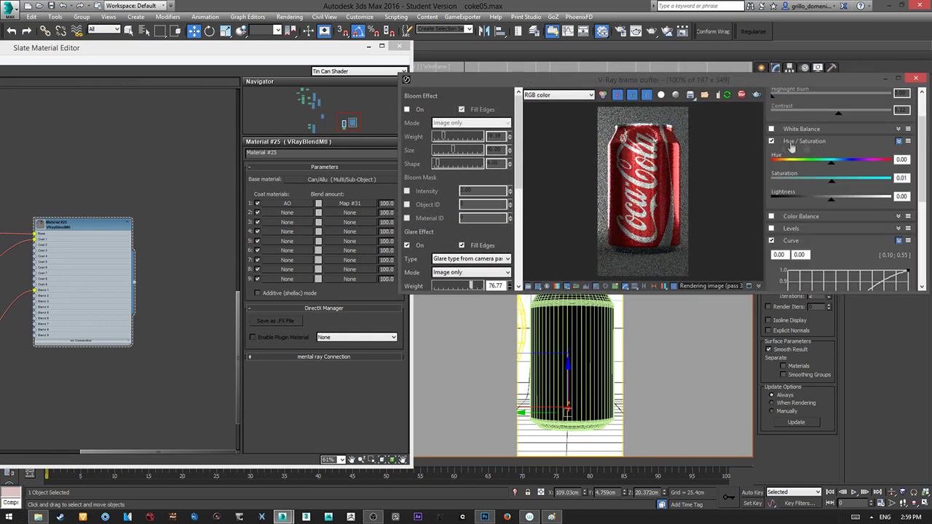
click(791, 240)
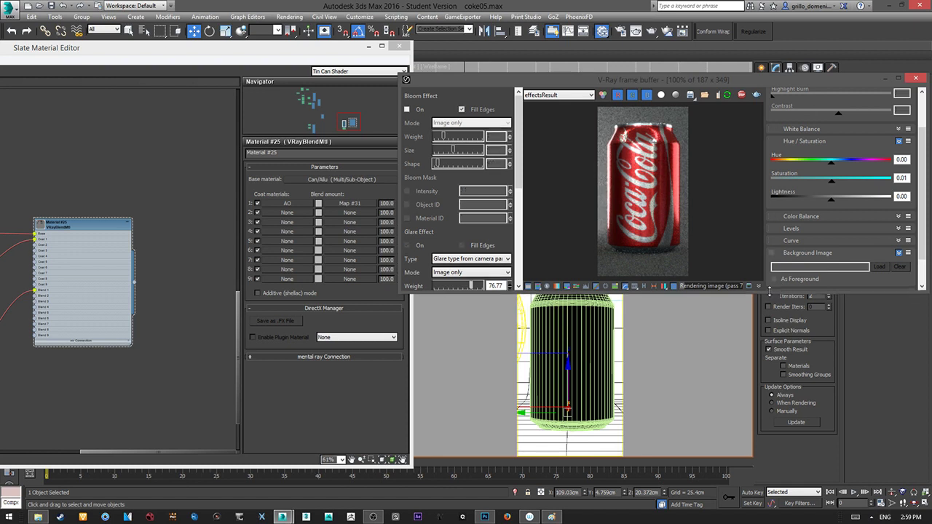
drag(769, 289, 766, 393)
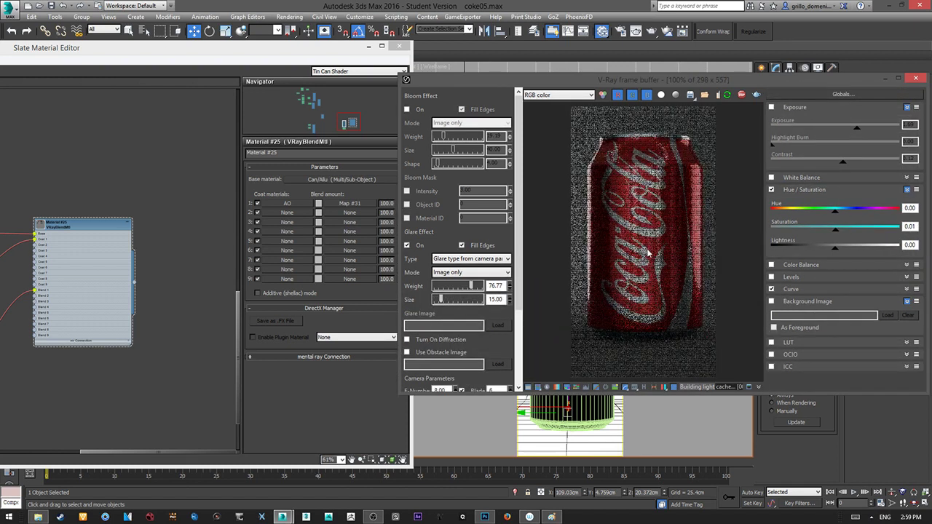
Step: Close the Slate Material Editor and frame buffer, and examine the can, curved backdrop and lights from several angles in the perspective view
click(398, 46)
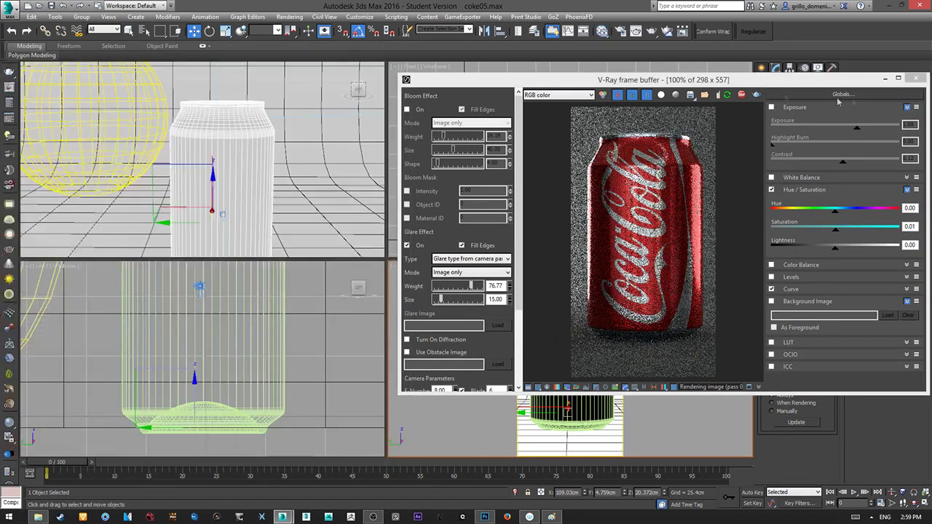
drag(866, 73, 864, 80)
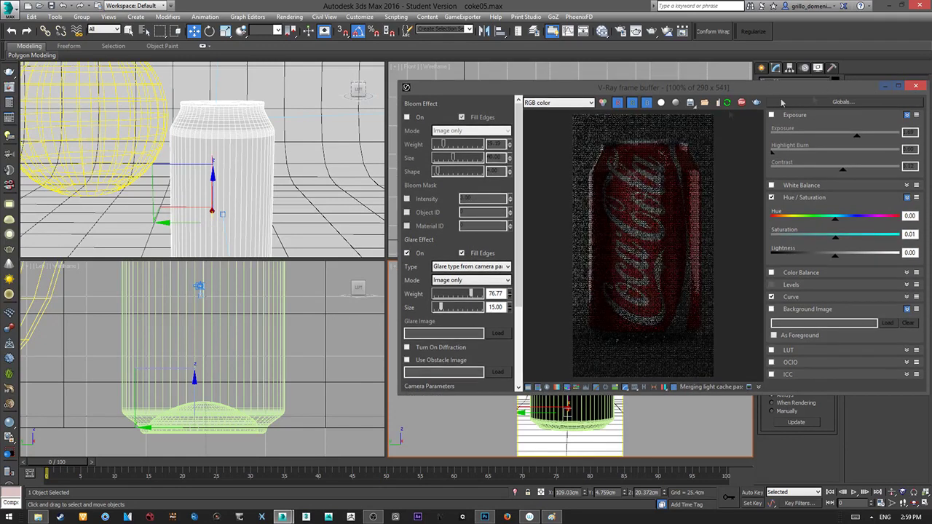
scroll(220, 162, down, 7)
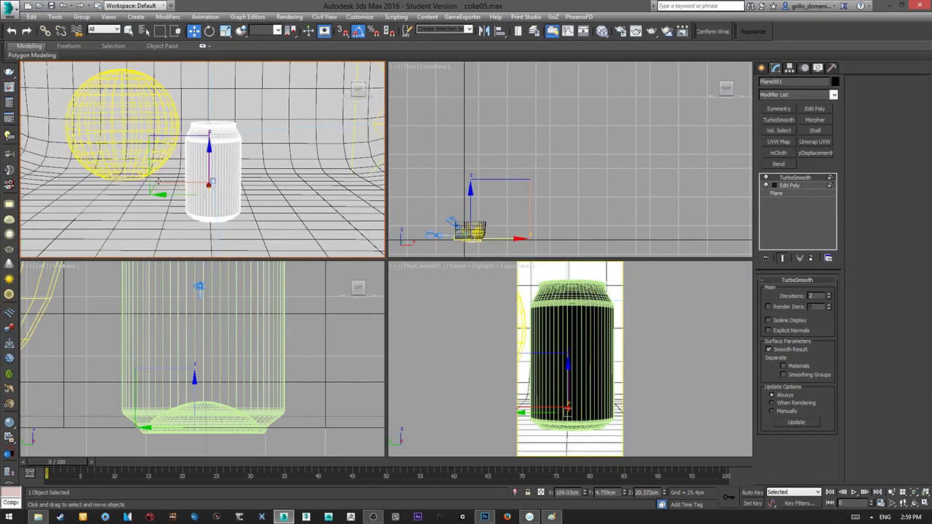
alt+middle_drag(220, 161, 243, 172)
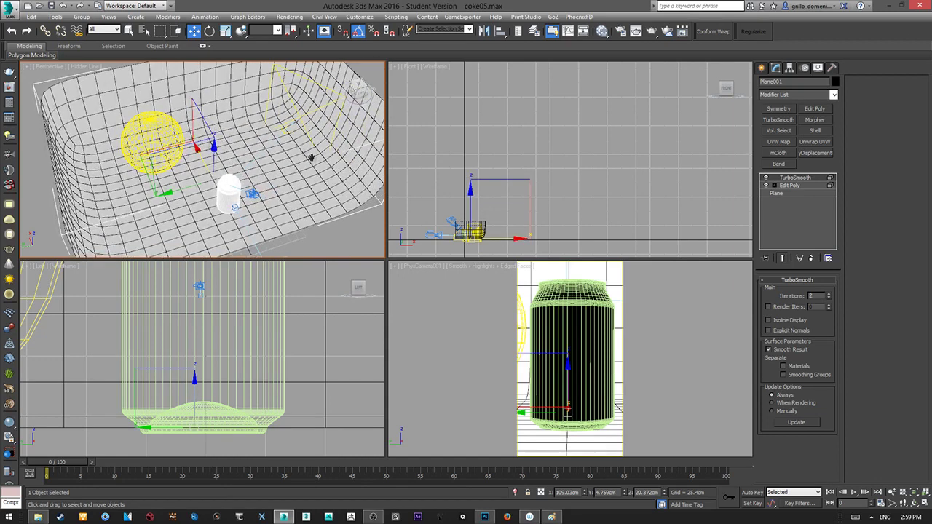
alt+middle_drag(311, 158, 136, 129)
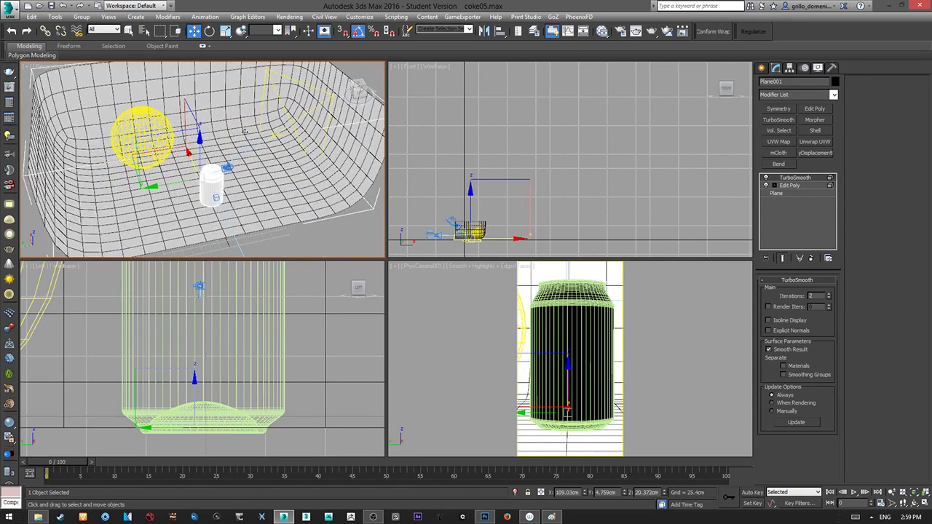
mouse_move(302, 136)
alt+middle_down()
mouse_move(285, 152)
mouse_move(280, 139)
mouse_move(289, 152)
mouse_move(302, 104)
mouse_move(307, 122)
alt+middle_up()
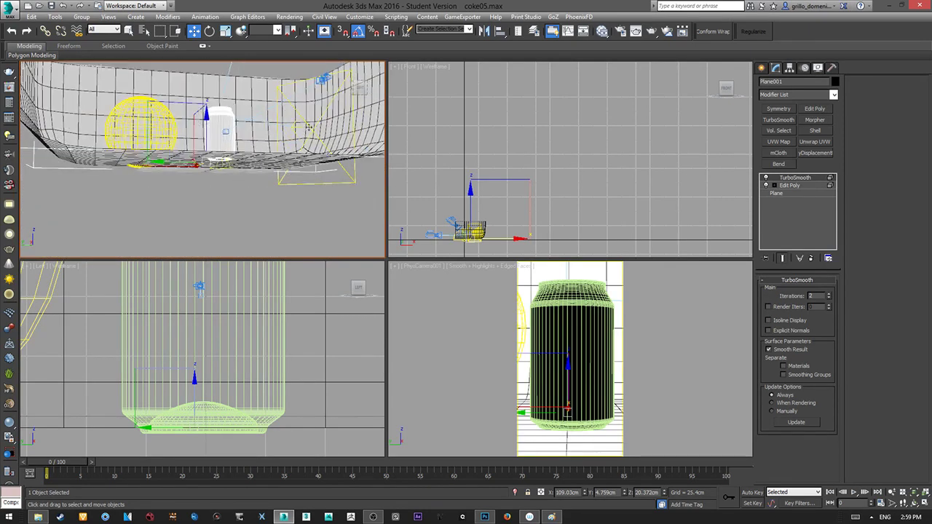
alt+middle_drag(232, 146, 130, 143)
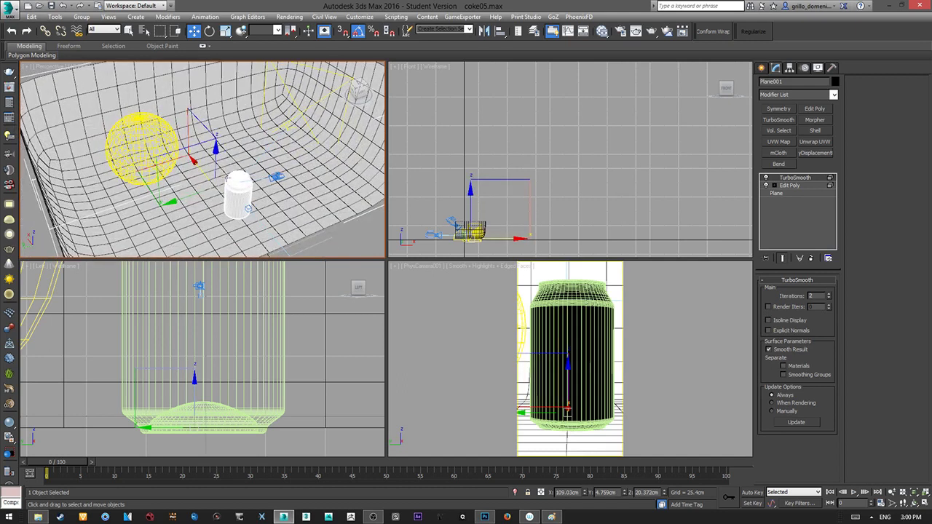
Step: Switch to Tin_Can.psd in Photoshop and display only Layer 0, the base render
click(484, 517)
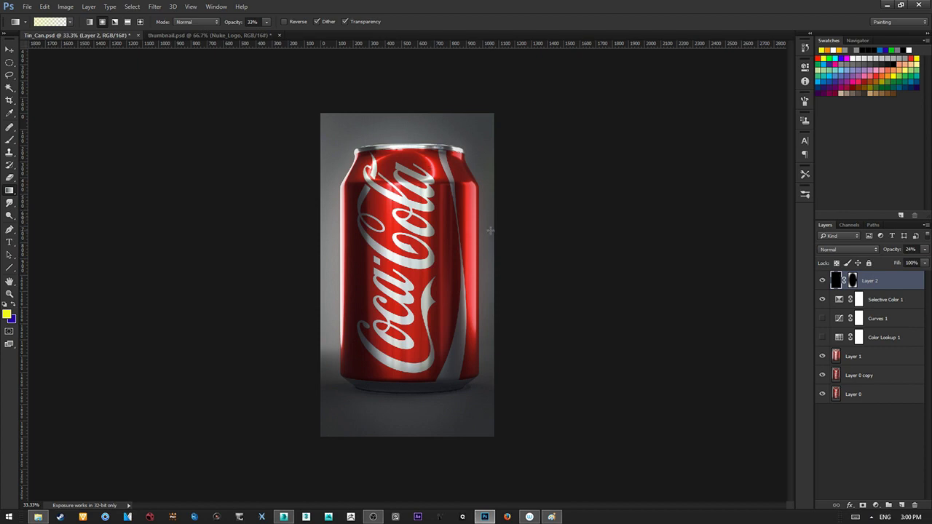
click(887, 5)
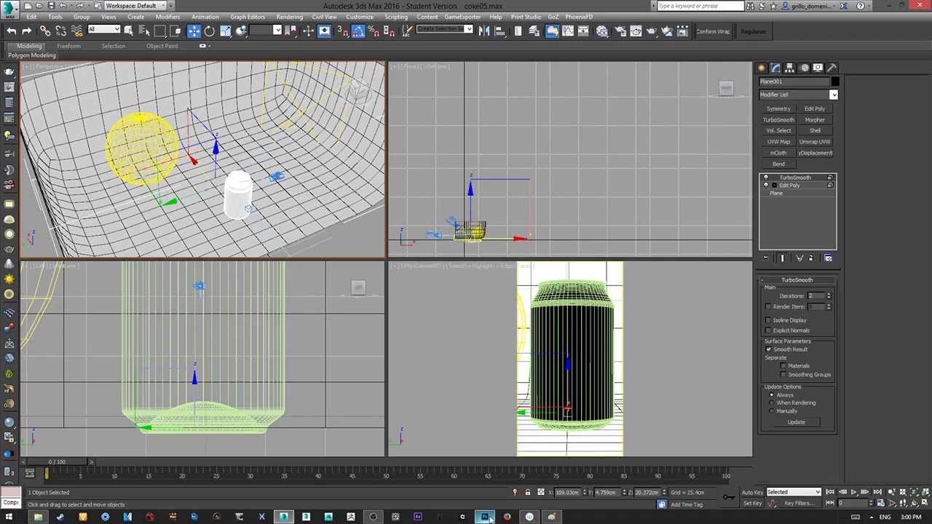
click(485, 517)
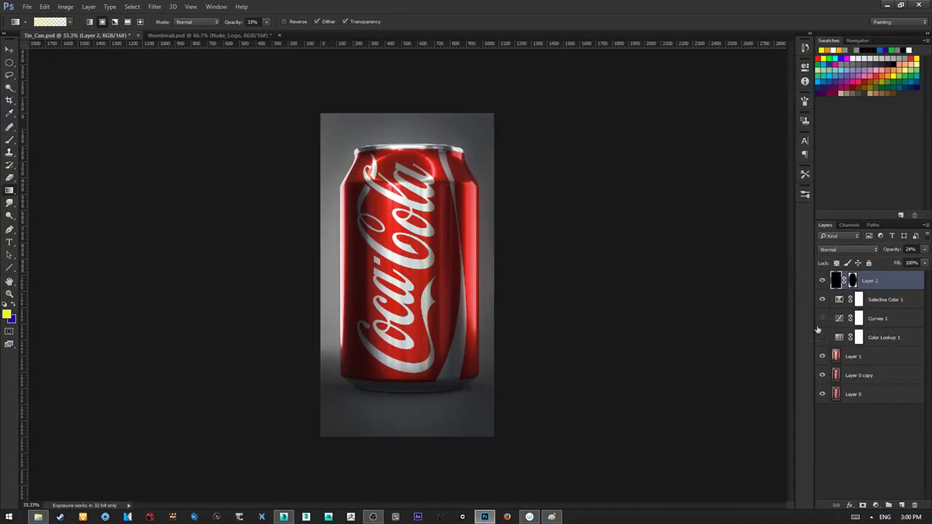
alt+click(823, 394)
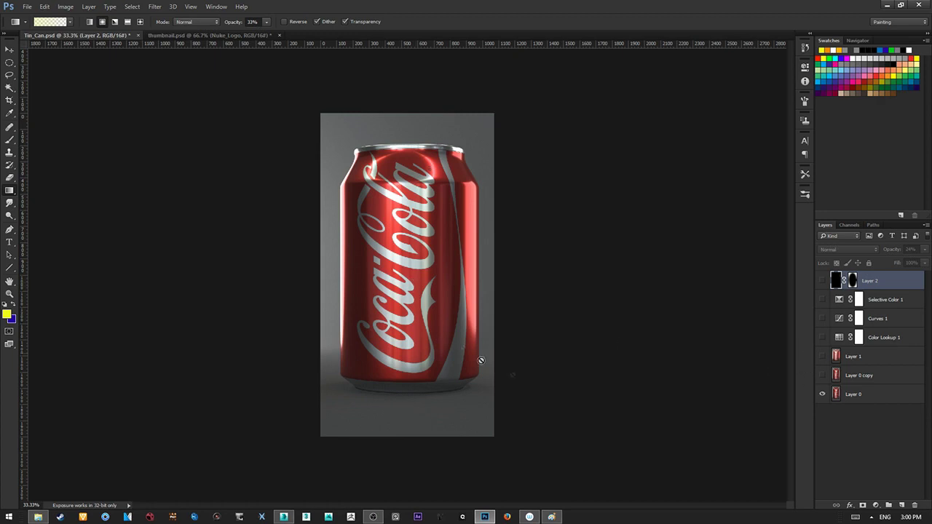
Step: Make Layer 0 copy visible and check its blend mode and opacity, and display Layer 1 on its own
click(823, 376)
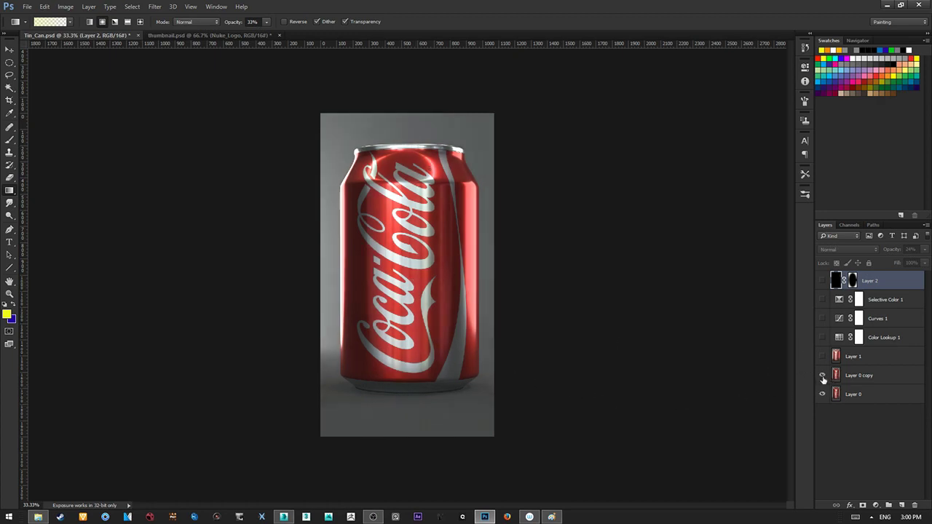
click(855, 378)
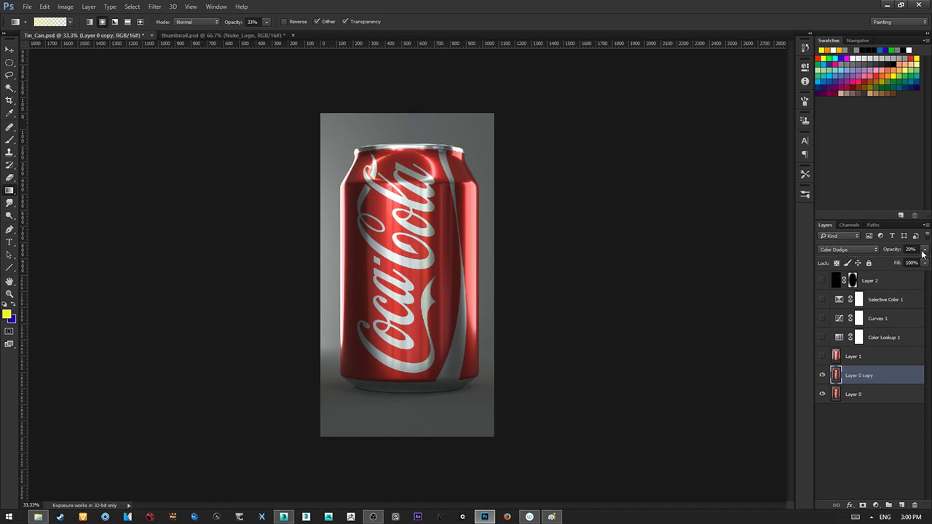
click(824, 359)
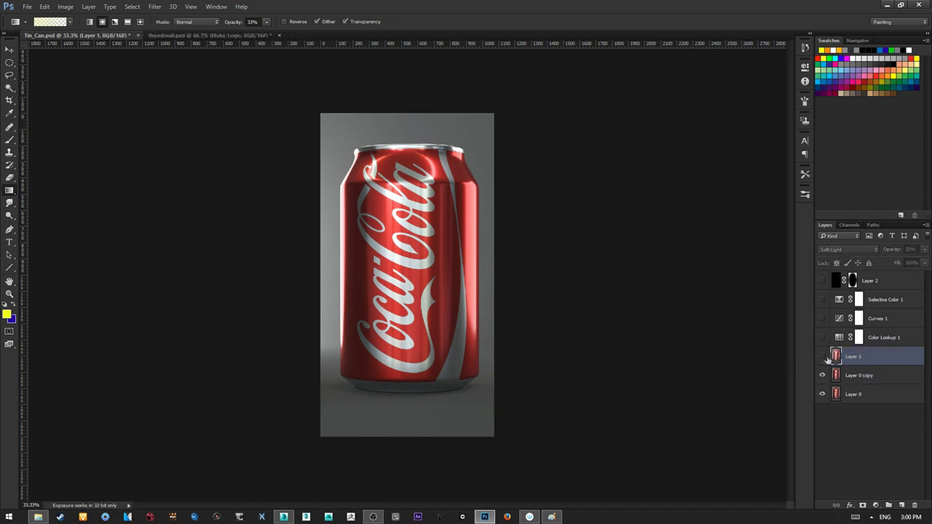
alt+click(822, 357)
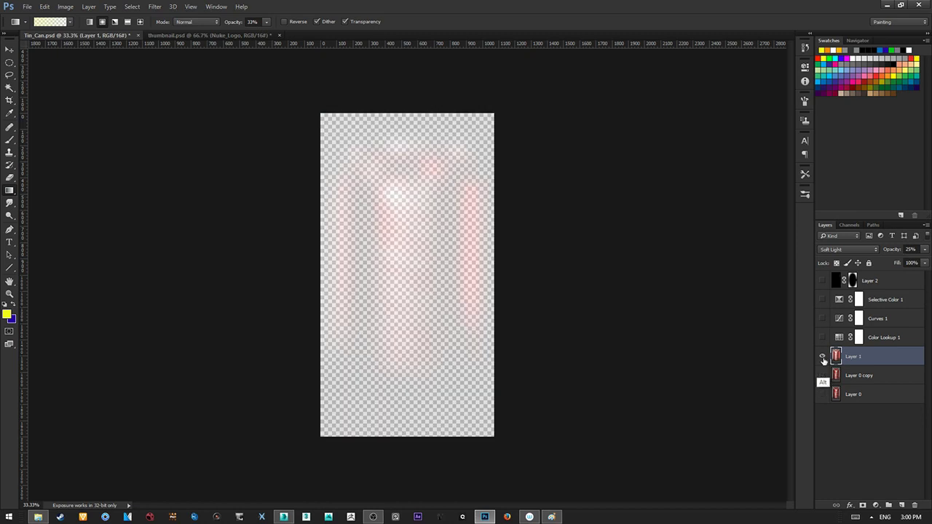
Step: Raise Layer 1's opacity to 100% and make Layer 0 and Layer 0 copy visible beneath it
click(925, 250)
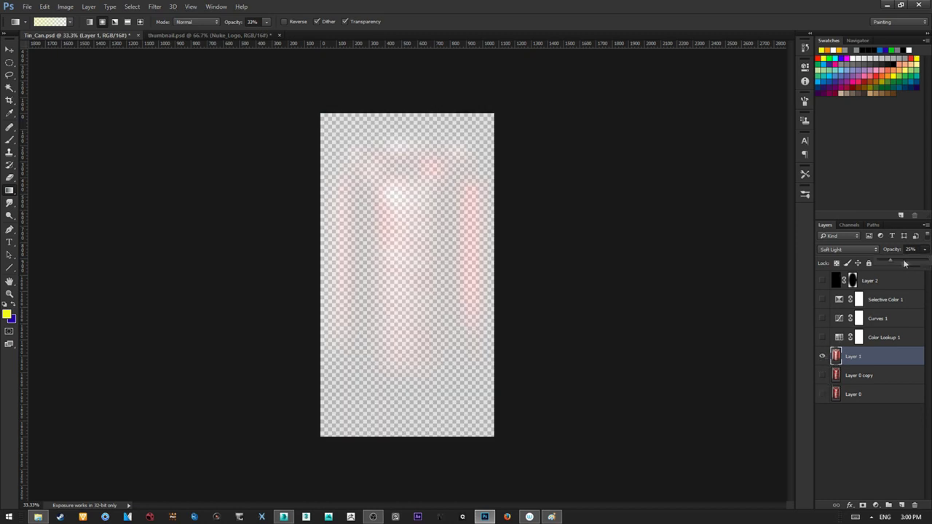
drag(886, 261, 924, 262)
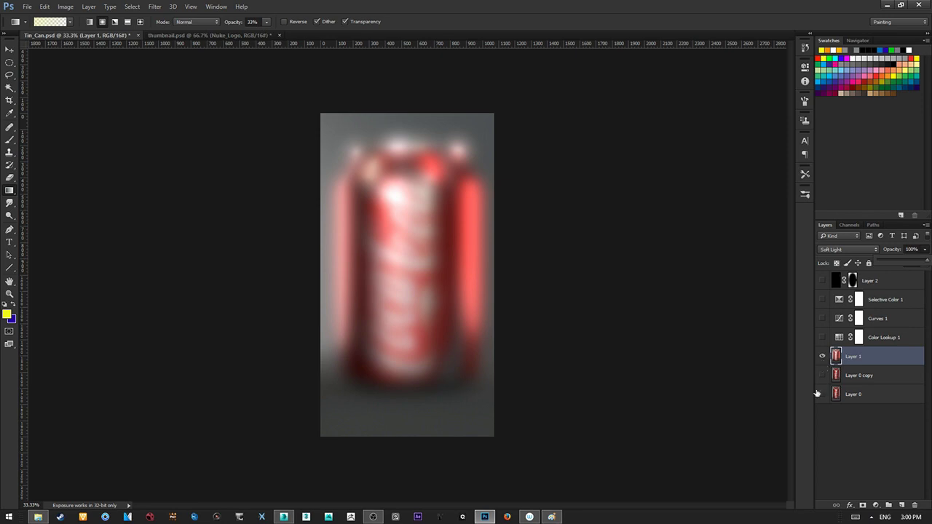
drag(818, 394, 821, 375)
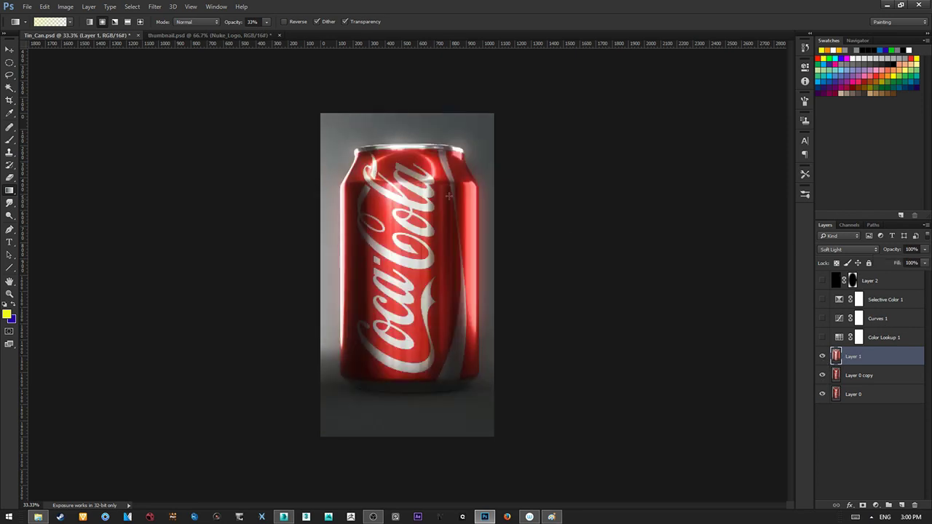
Step: Reduce Layer 1's opacity to 32% and deselect the layer
click(925, 250)
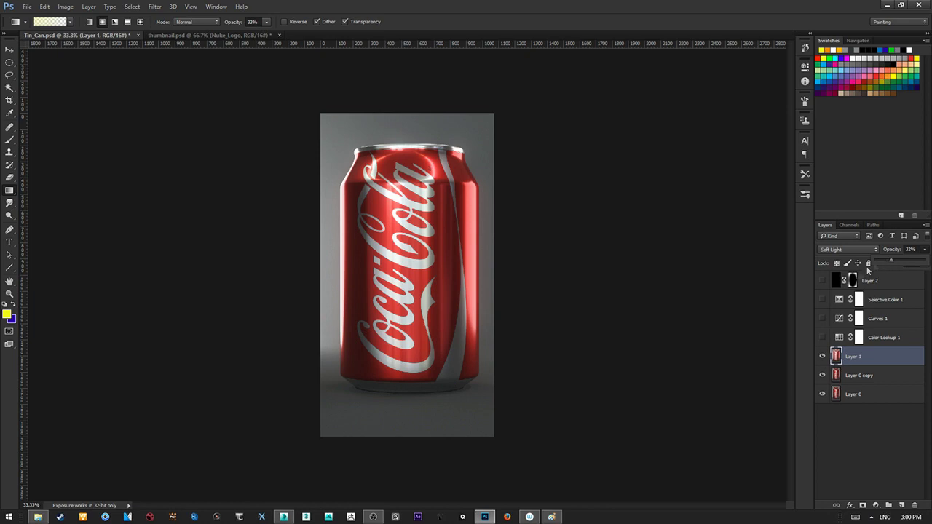
click(884, 418)
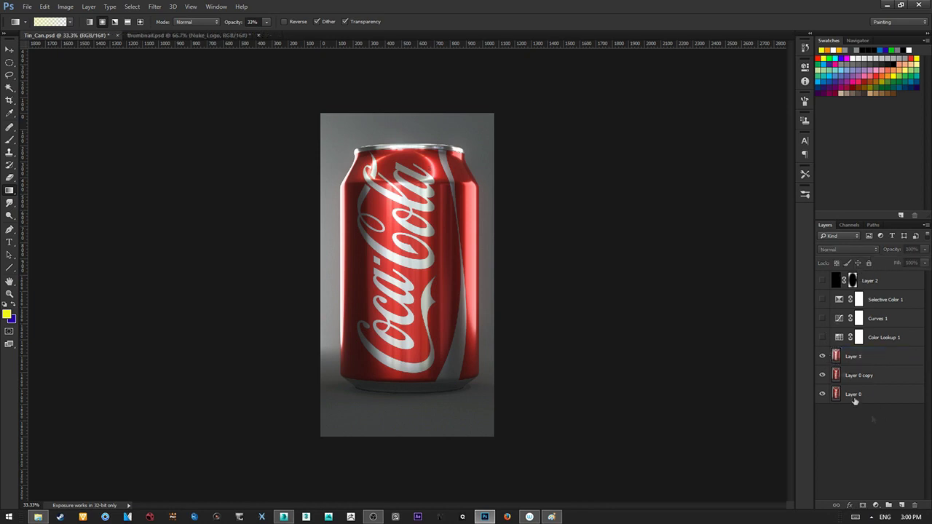
Step: Make the Color Lookup 1, Curves 1 and Selective Color 1 adjustment layers visible, along with Layer 2
click(822, 337)
click(822, 318)
click(823, 299)
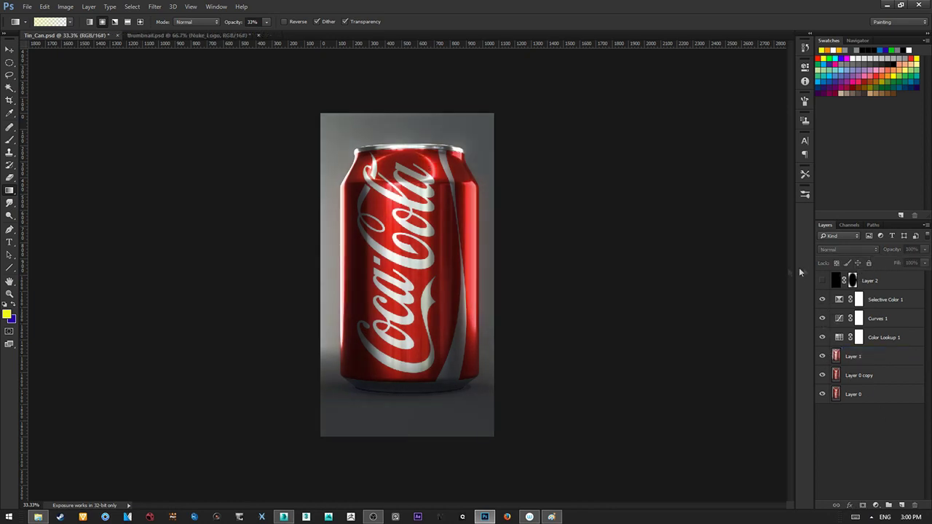
click(822, 281)
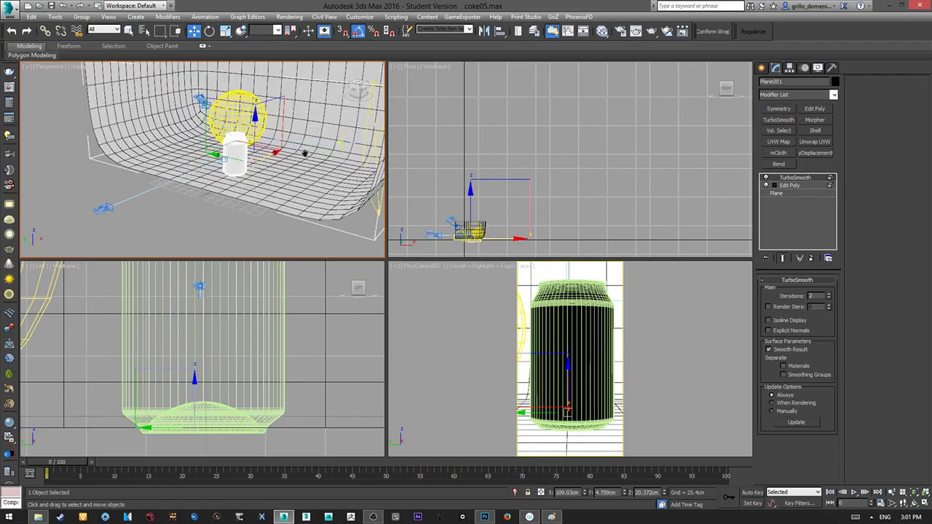
Step: Switch to 3ds Max and examine the can, curved backdrop and lights from another angle in the perspective view
alt+middle_drag(240, 166, 297, 192)
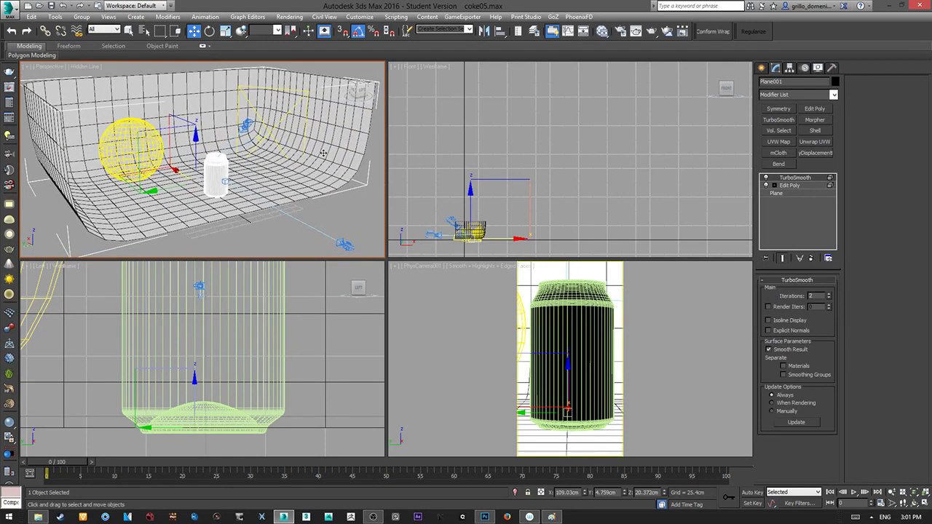
alt+middle_drag(294, 142, 302, 141)
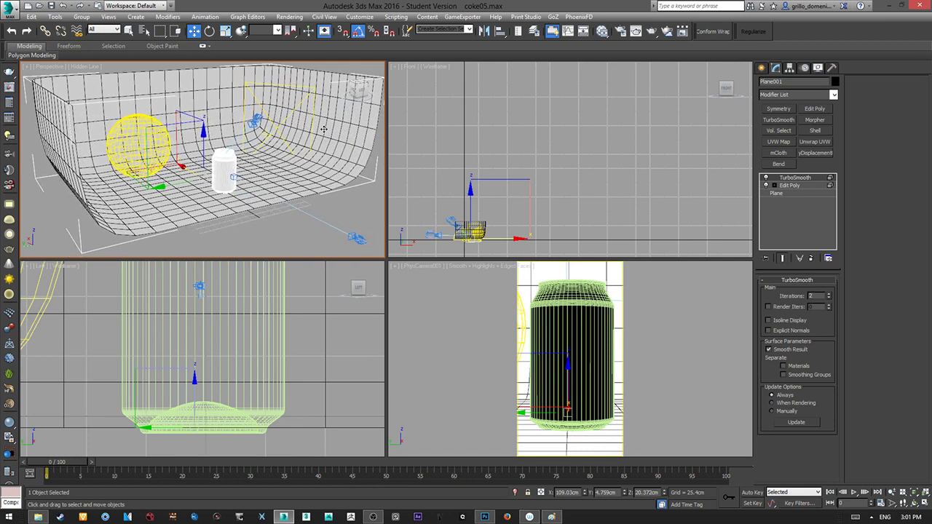